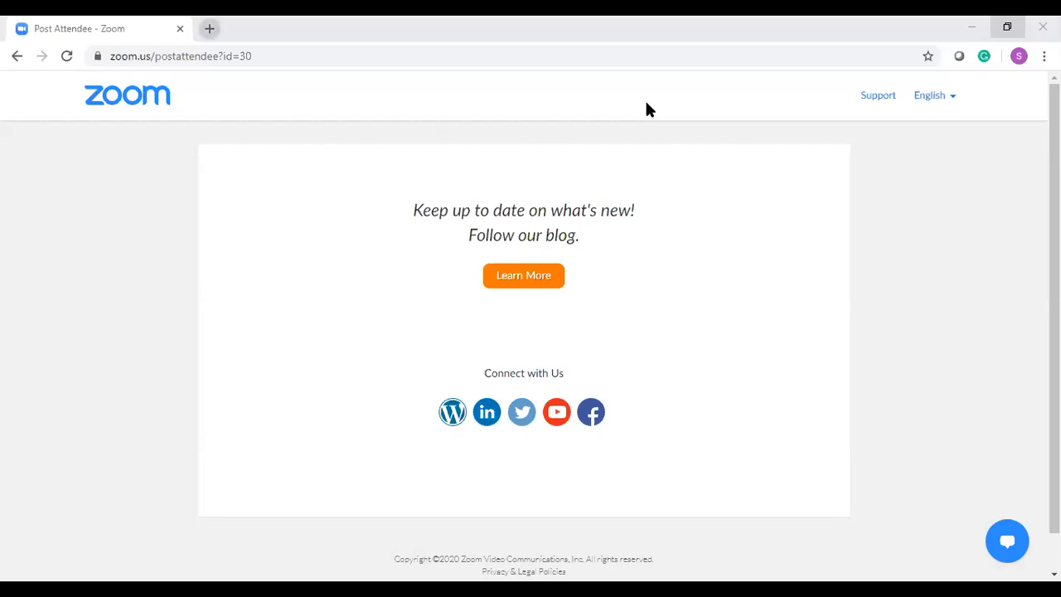
- Search Google for "canva" in a new browser tab and open the Canva website
{"action": "key", "text": "ctrl+t"}
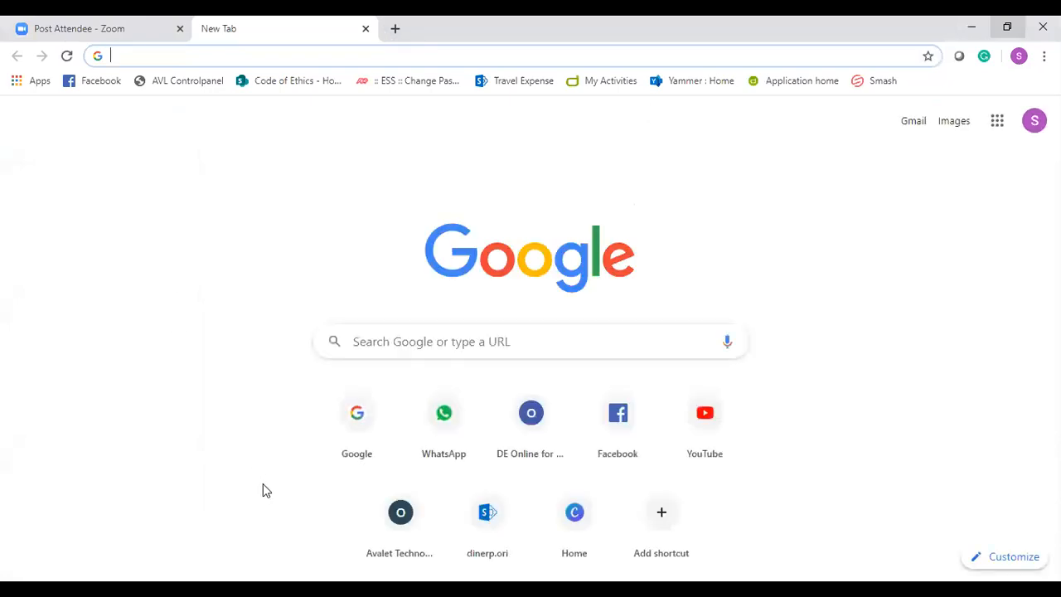
{"action": "left_click", "coordinate": [352, 440]}
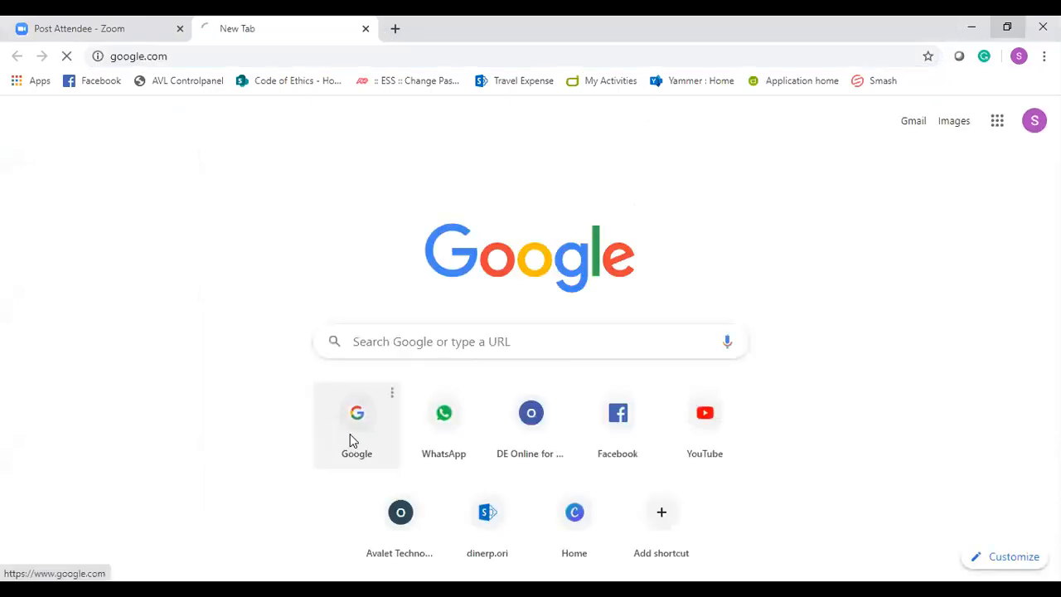
{"action": "type", "text": "canva"}
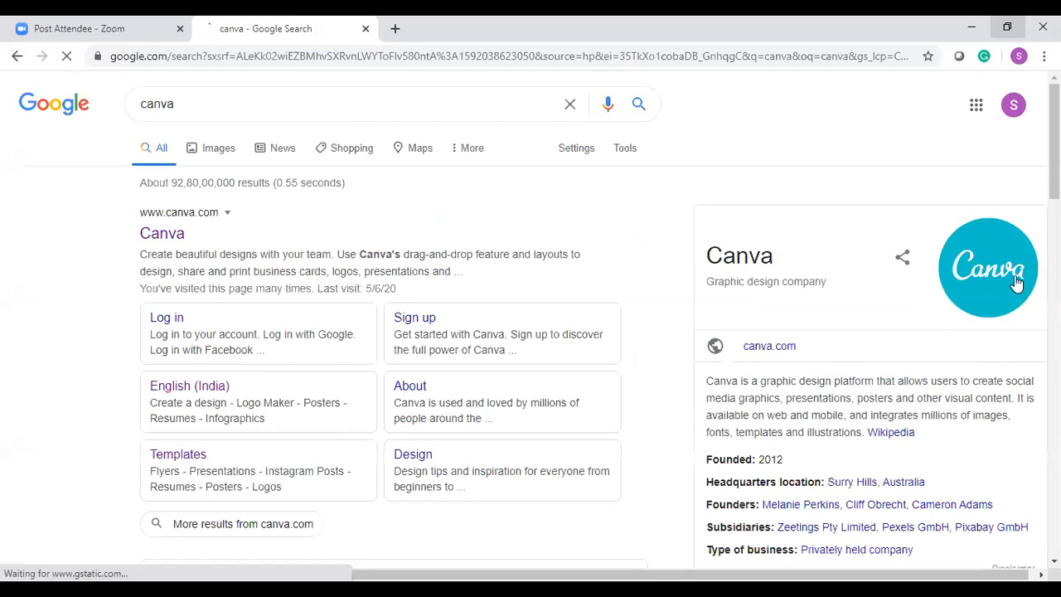
{"action": "left_click", "coordinate": [161, 236]}
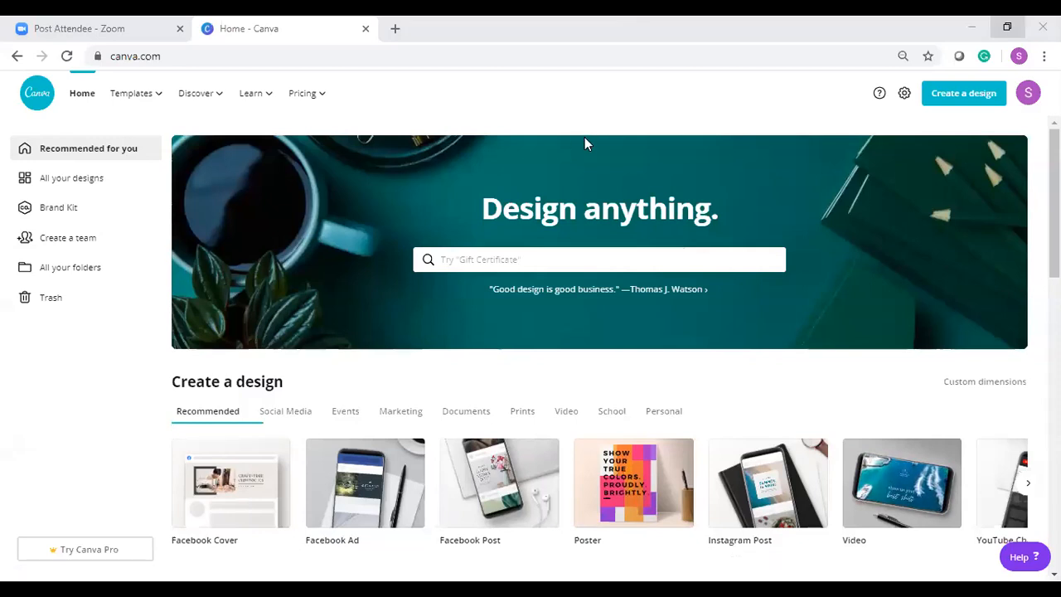
- Search Canva for the suggested "Facebook Ad" design type and open its template results
{"action": "left_click", "coordinate": [463, 260]}
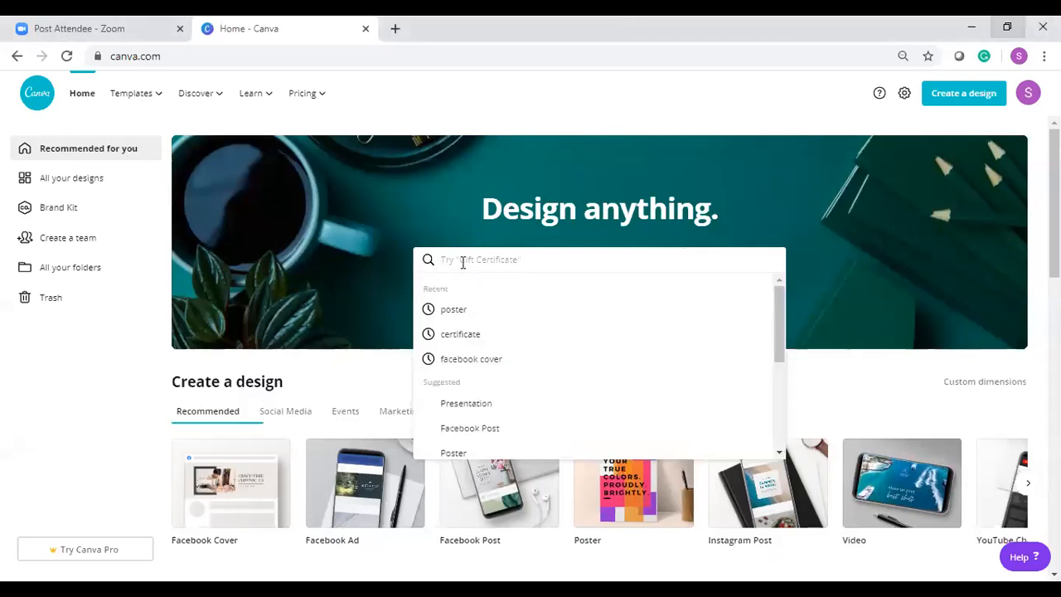
{"action": "type", "text": "face ads"}
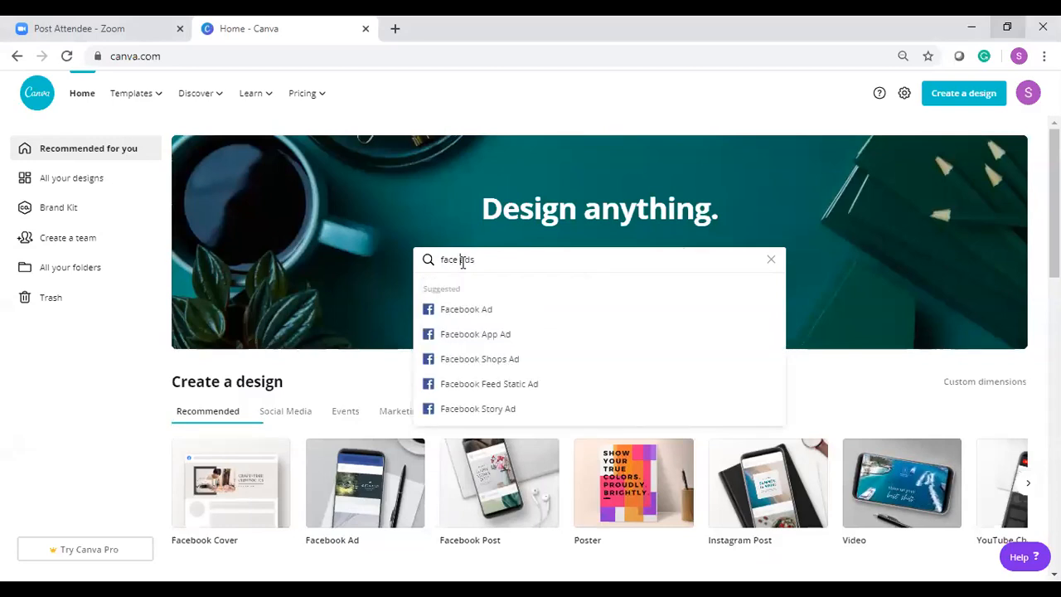
{"action": "key", "text": "Down"}
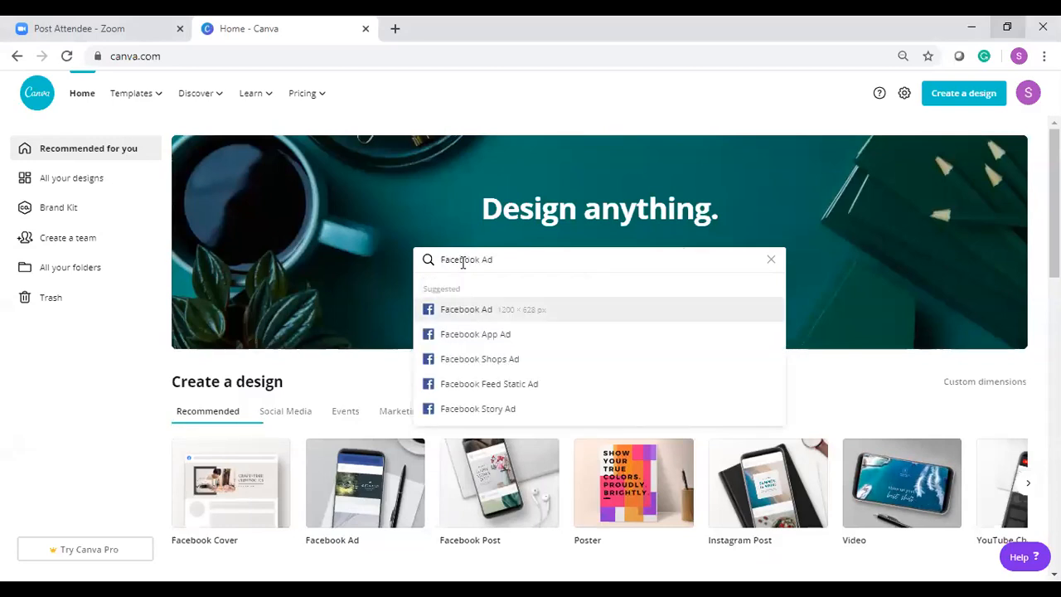
{"action": "key", "text": "Return"}
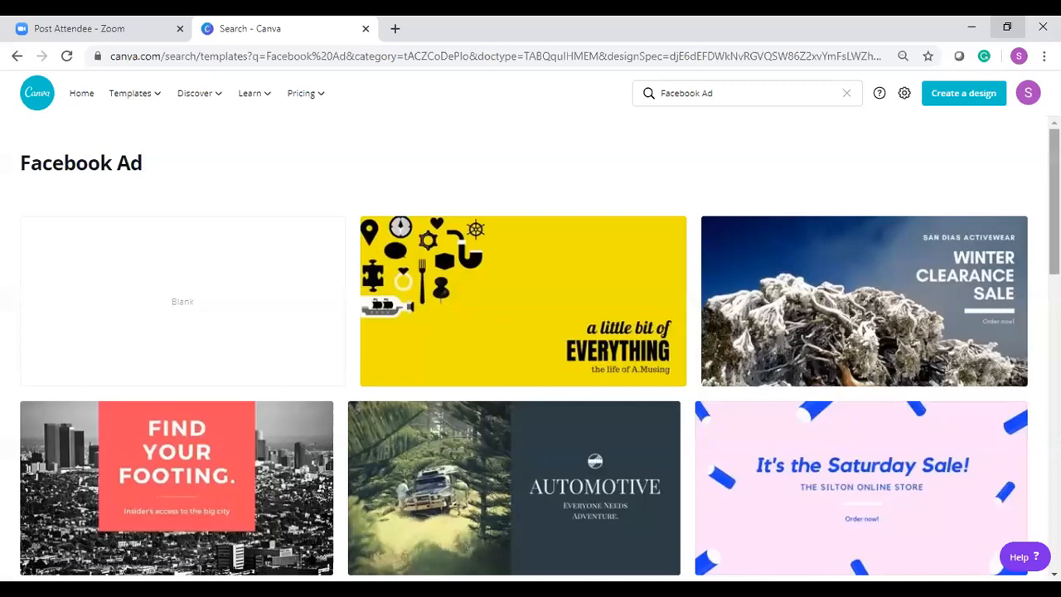
- Browse the Facebook Ad templates and open the orange "Stand your ground" Absolute Fashion design for editing
{"action": "scroll", "coordinate": [531, 348], "scroll_direction": "down", "scroll_amount": 2}
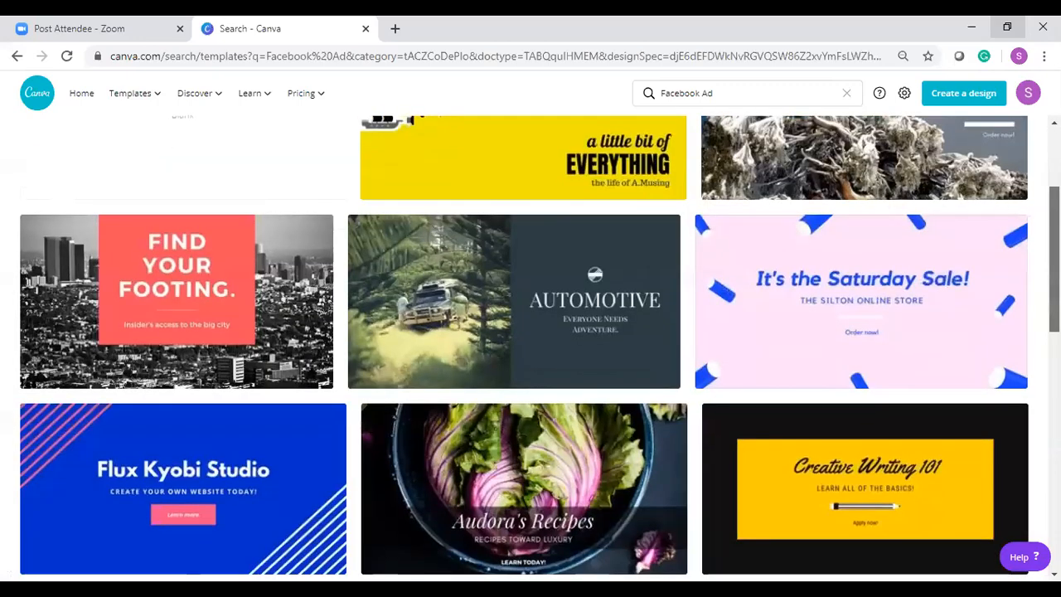
{"action": "scroll", "coordinate": [530, 348], "scroll_direction": "down", "scroll_amount": 4}
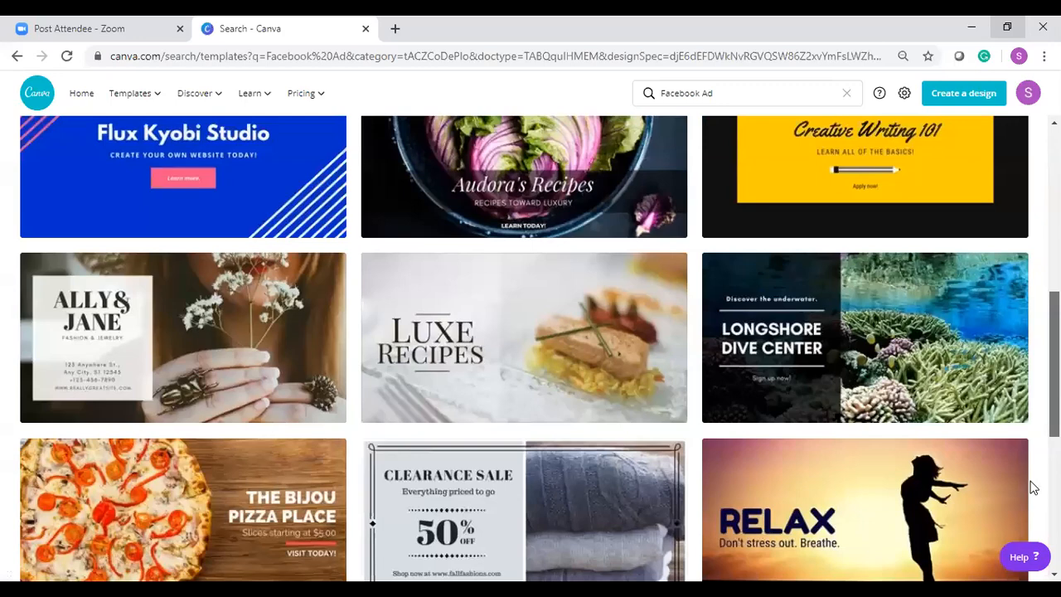
{"action": "scroll", "coordinate": [1028, 507], "scroll_direction": "down", "scroll_amount": 4}
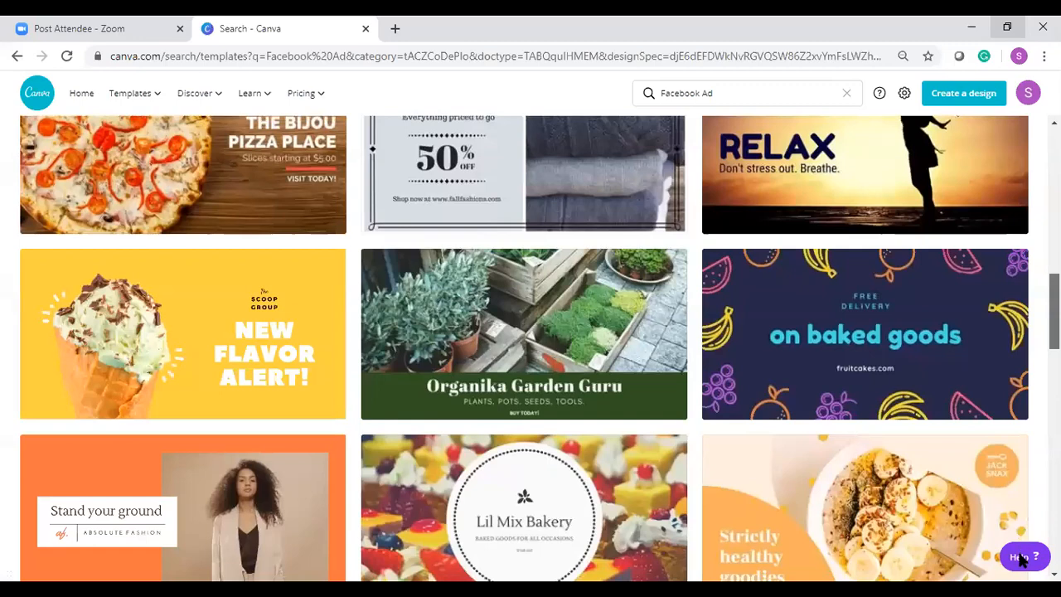
{"action": "scroll", "coordinate": [1022, 564], "scroll_direction": "down", "scroll_amount": 4}
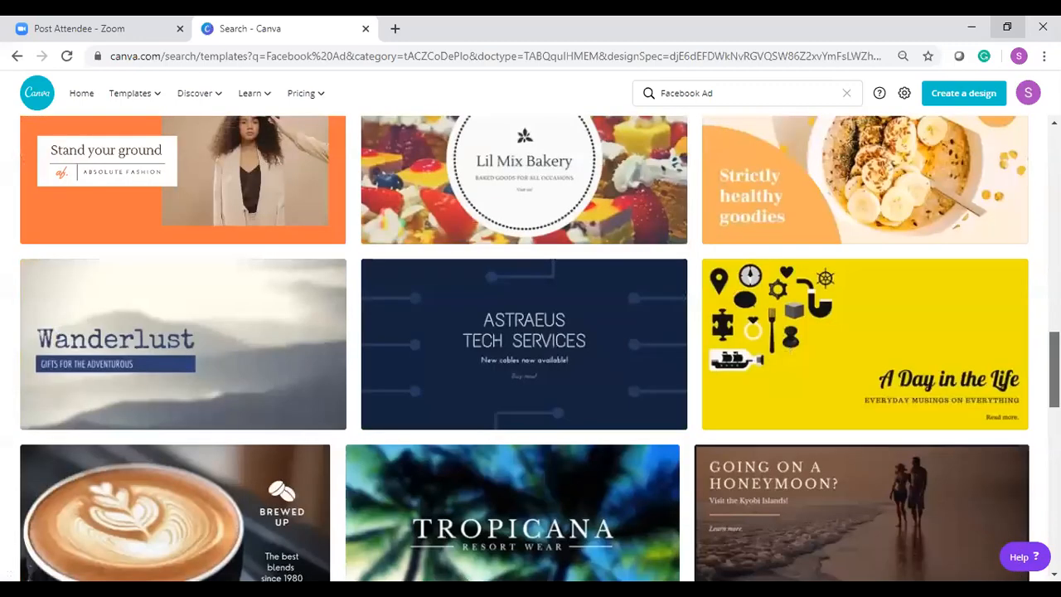
{"action": "scroll", "coordinate": [1017, 558], "scroll_direction": "down", "scroll_amount": 3}
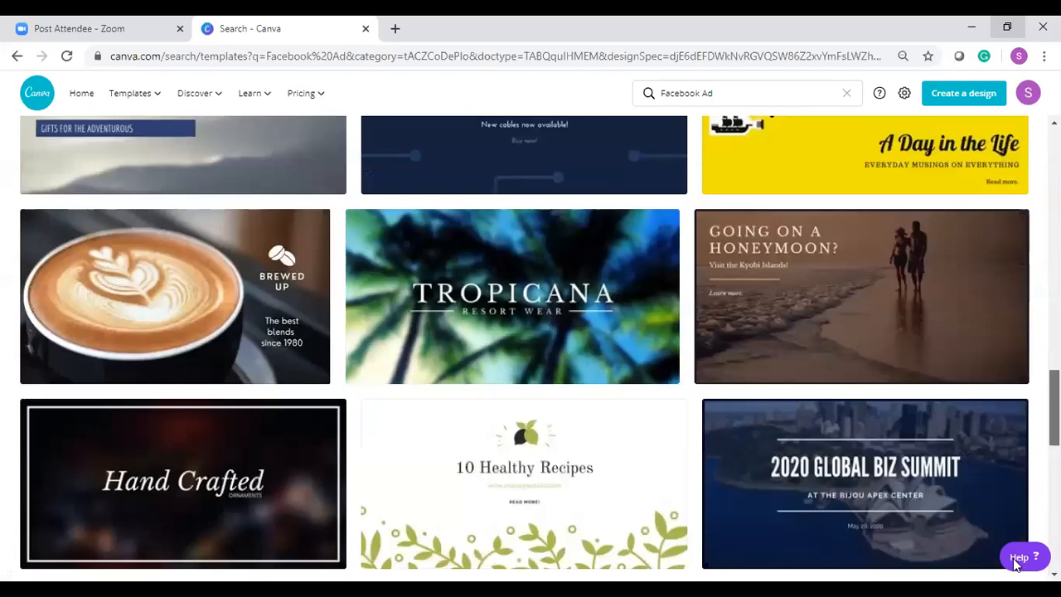
{"action": "scroll", "coordinate": [1010, 531], "scroll_direction": "up", "scroll_amount": 5}
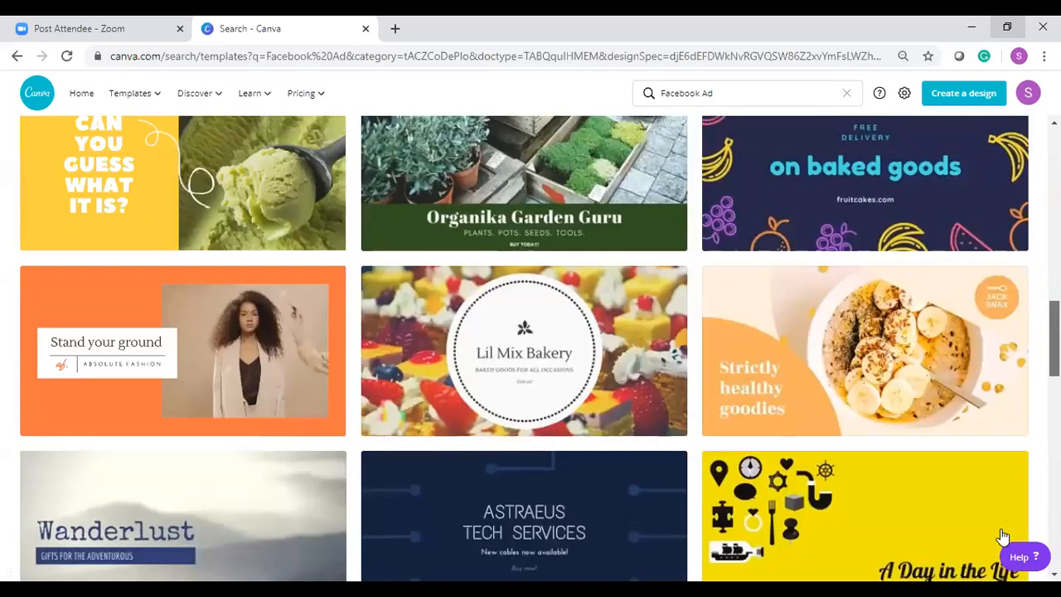
{"action": "scroll", "coordinate": [999, 539], "scroll_direction": "down", "scroll_amount": 1}
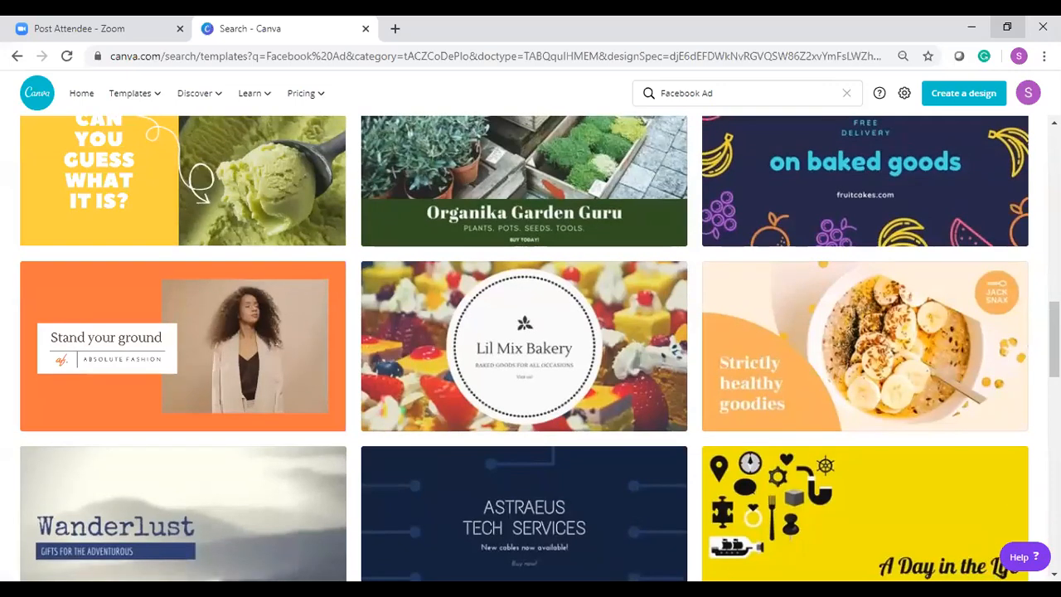
{"action": "scroll", "coordinate": [524, 348], "scroll_direction": "up", "scroll_amount": 1}
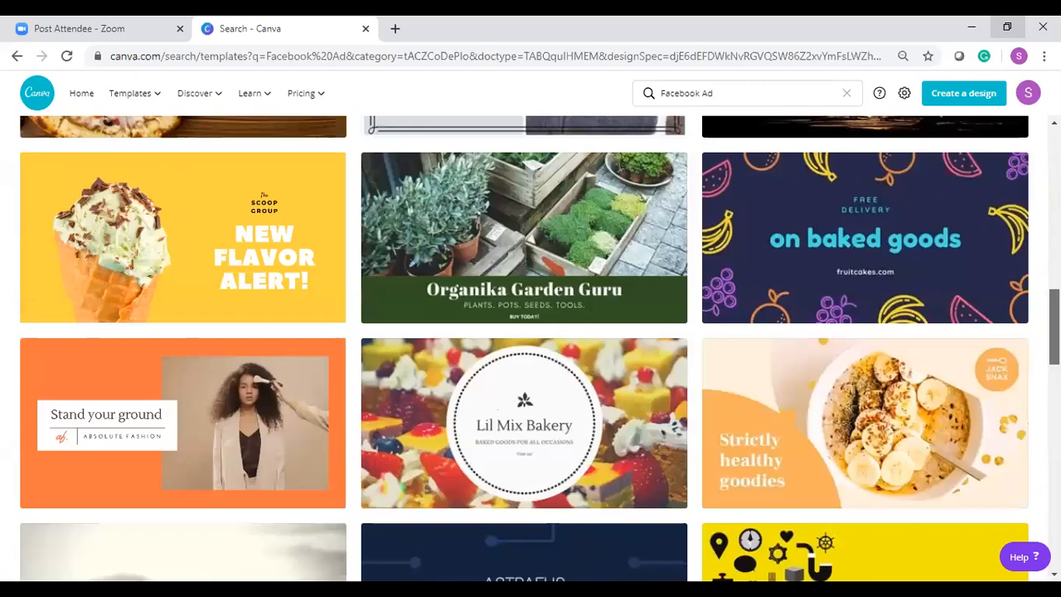
{"action": "scroll", "coordinate": [569, 450], "scroll_direction": "down", "scroll_amount": 1}
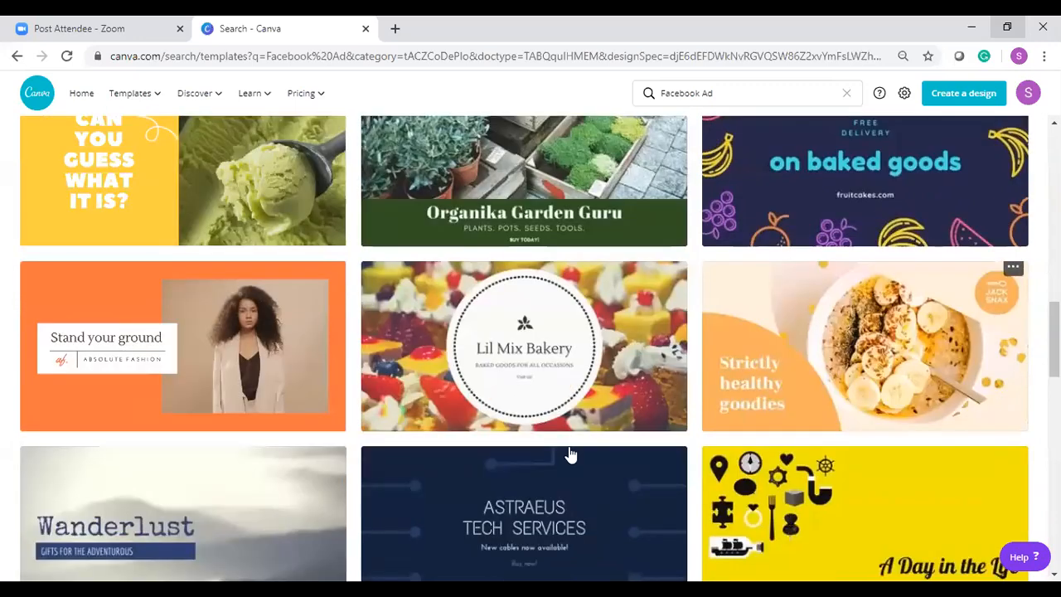
{"action": "left_click", "coordinate": [110, 415]}
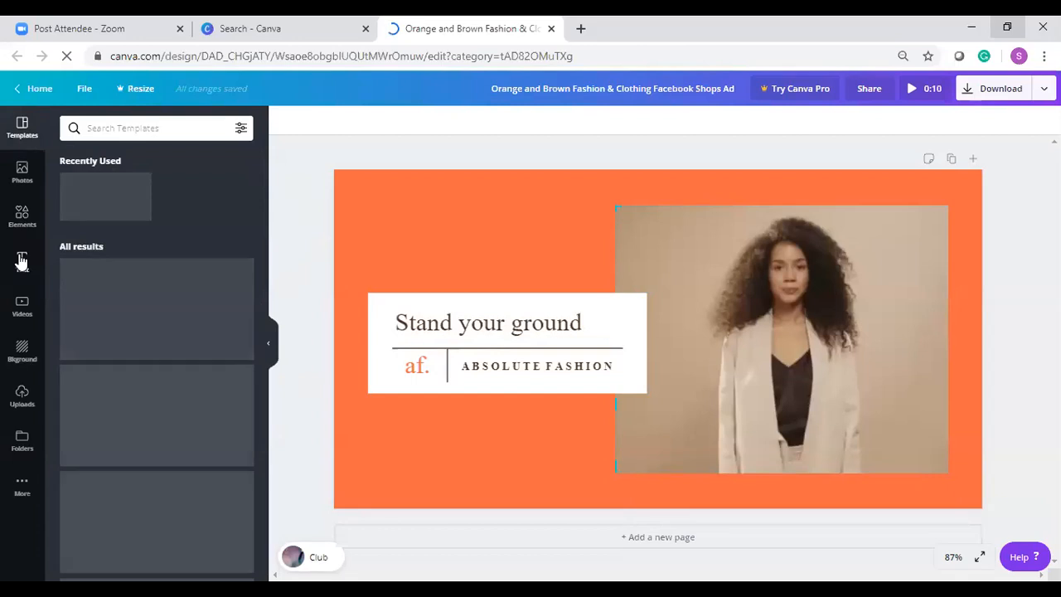
- Show the uploaded images and replace the headline "Stand your ground" with "Start Your Online Business Today"
{"action": "left_click", "coordinate": [22, 406]}
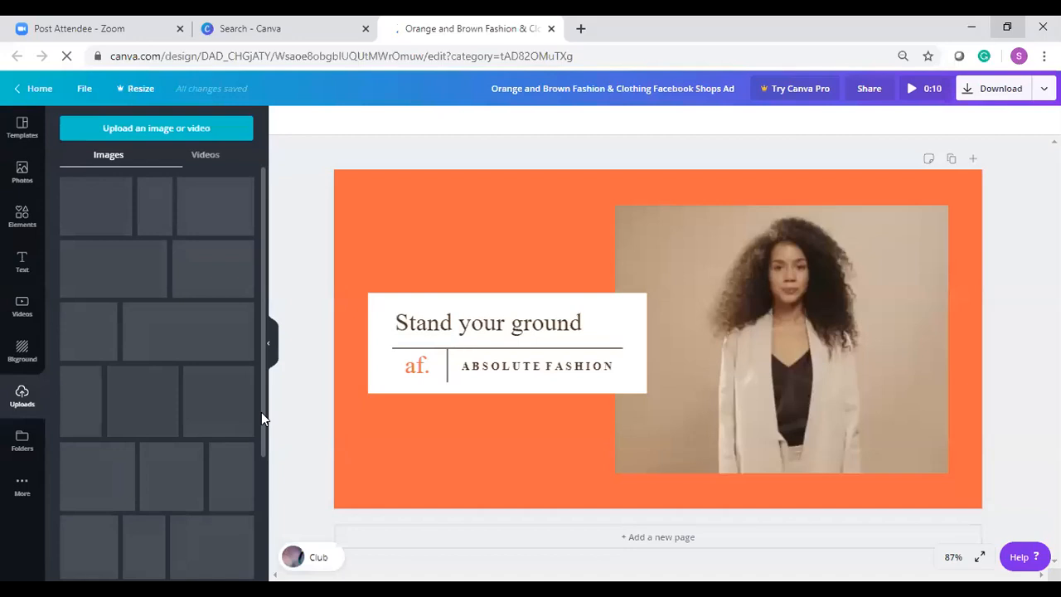
{"action": "left_click", "coordinate": [431, 325]}
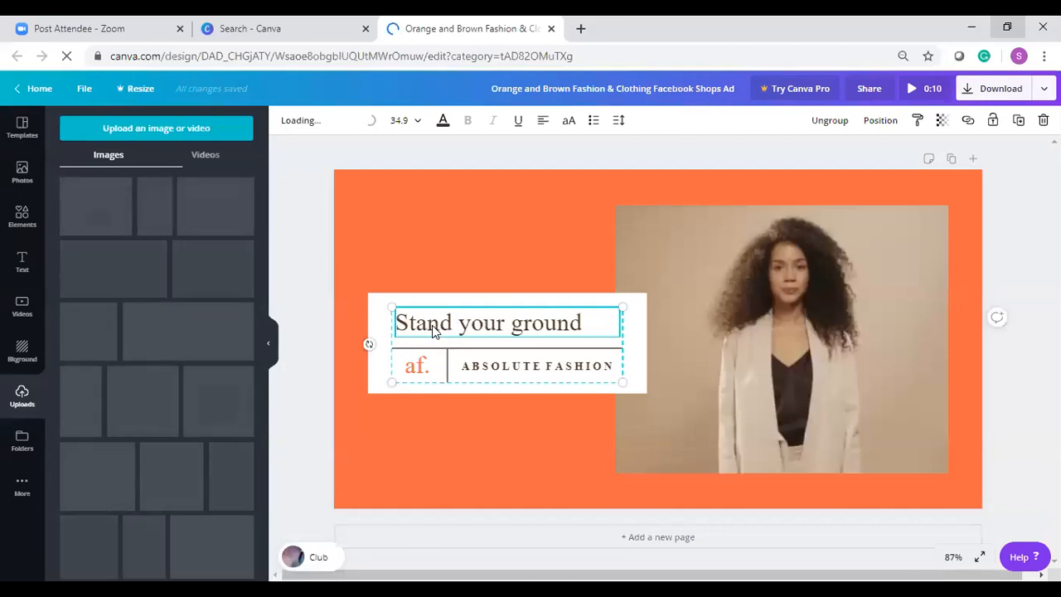
{"action": "left_click", "coordinate": [432, 325]}
{"action": "key", "text": "BackSpace"}
{"action": "key", "text": "BackSpace"}
{"action": "key", "text": "Delete"}
{"action": "key", "text": "Delete"}
{"action": "key", "text": "Delete"}
{"action": "key", "text": "Delete"}
{"action": "key", "text": "Delete"}
{"action": "key", "text": "Delete"}
{"action": "key", "text": "Delete"}
{"action": "key", "text": "Delete"}
{"action": "key", "text": "Delete"}
{"action": "key", "text": "Delete"}
{"action": "key", "text": "Delete"}
{"action": "key", "text": "Delete"}
{"action": "key", "text": "Delete"}
{"action": "key", "text": "Delete"}
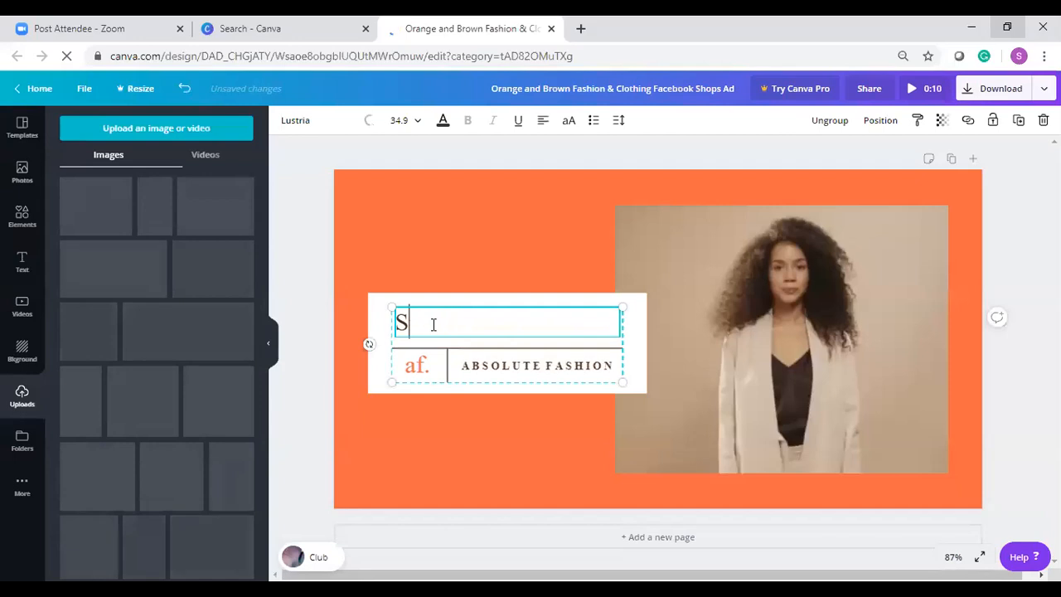
{"action": "type", "text": "tat"}
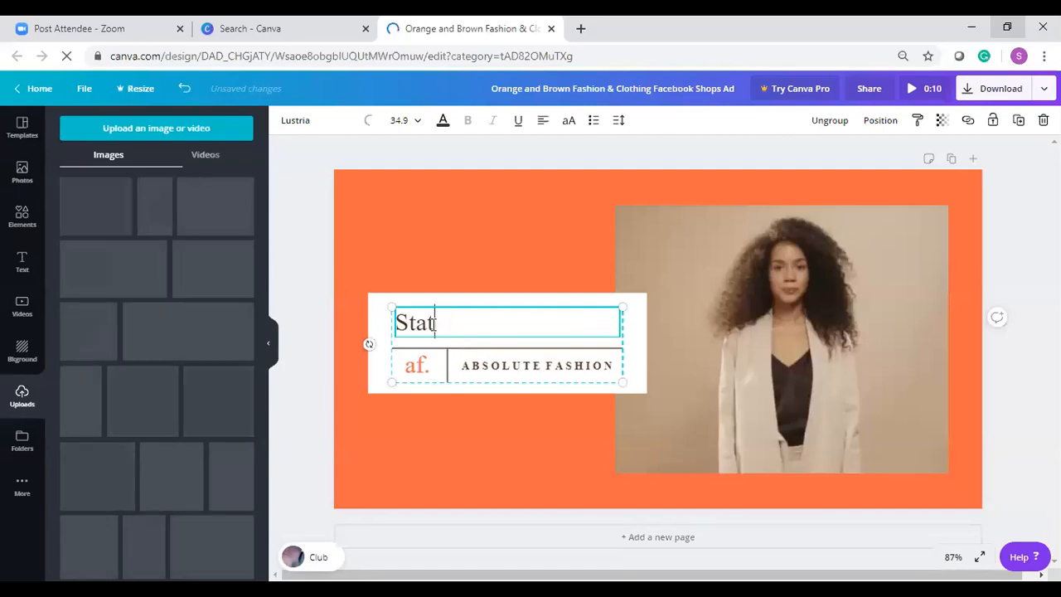
{"action": "key", "text": "BackSpace"}
{"action": "type", "text": "rt"}
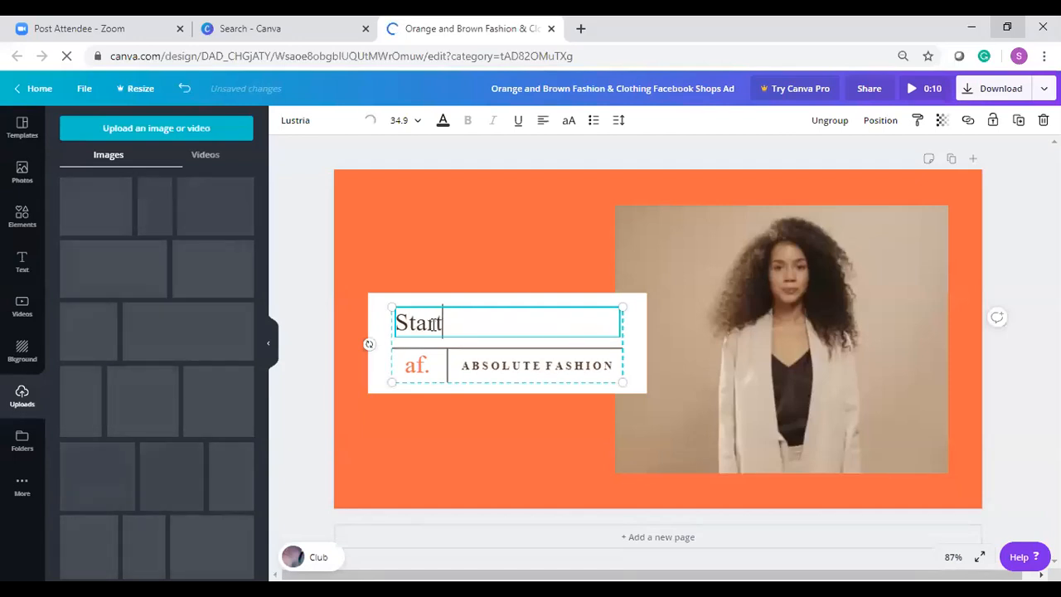
{"action": "type", "text": " y"}
{"action": "key", "text": "BackSpace"}
{"action": "key", "text": "BackSpace"}
{"action": "type", "text": "Y"}
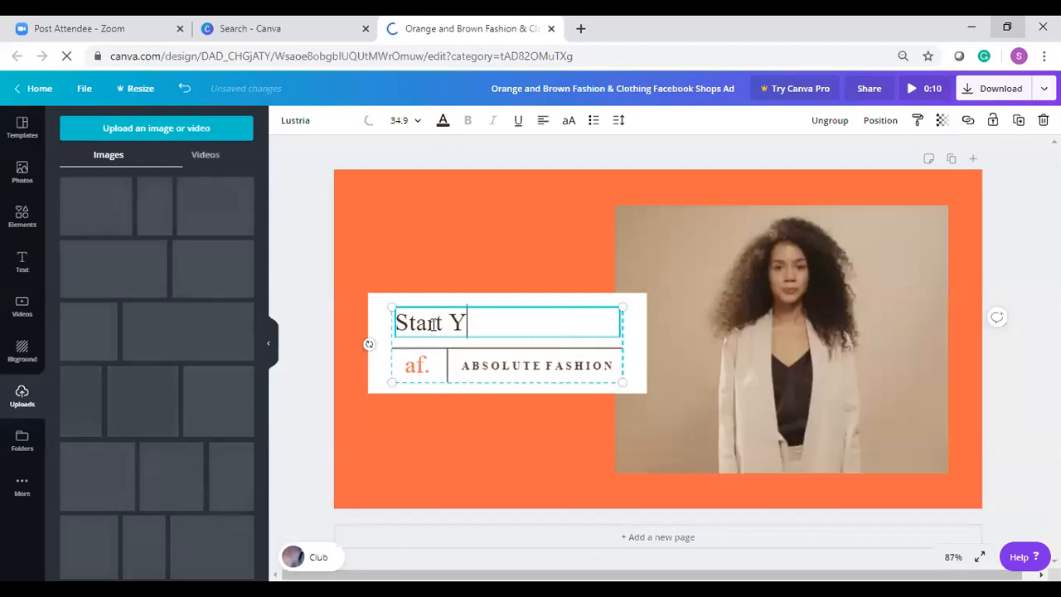
{"action": "type", "text": "our "}
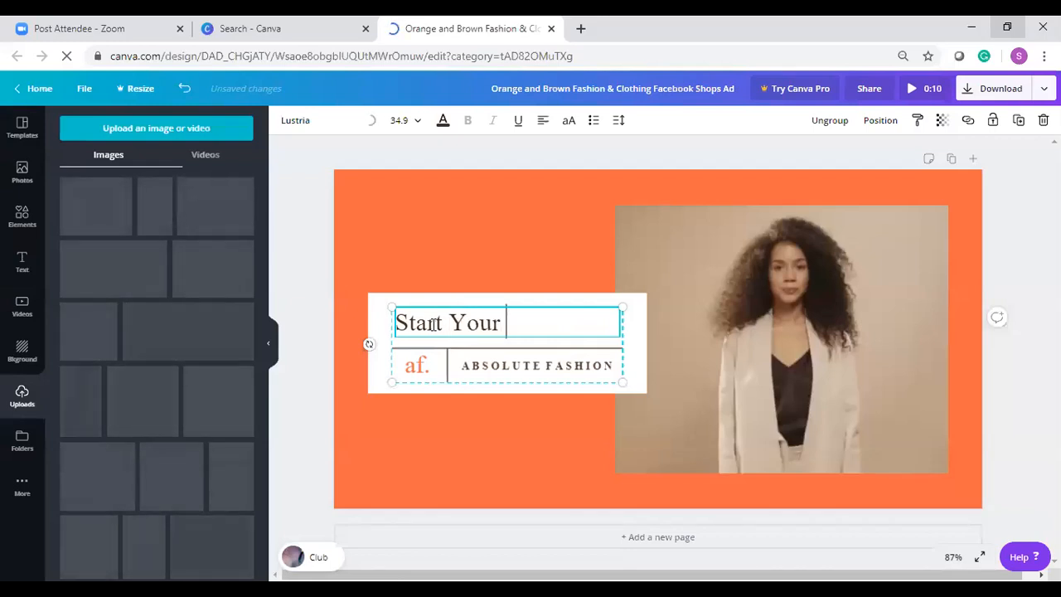
{"action": "type", "text": "O"}
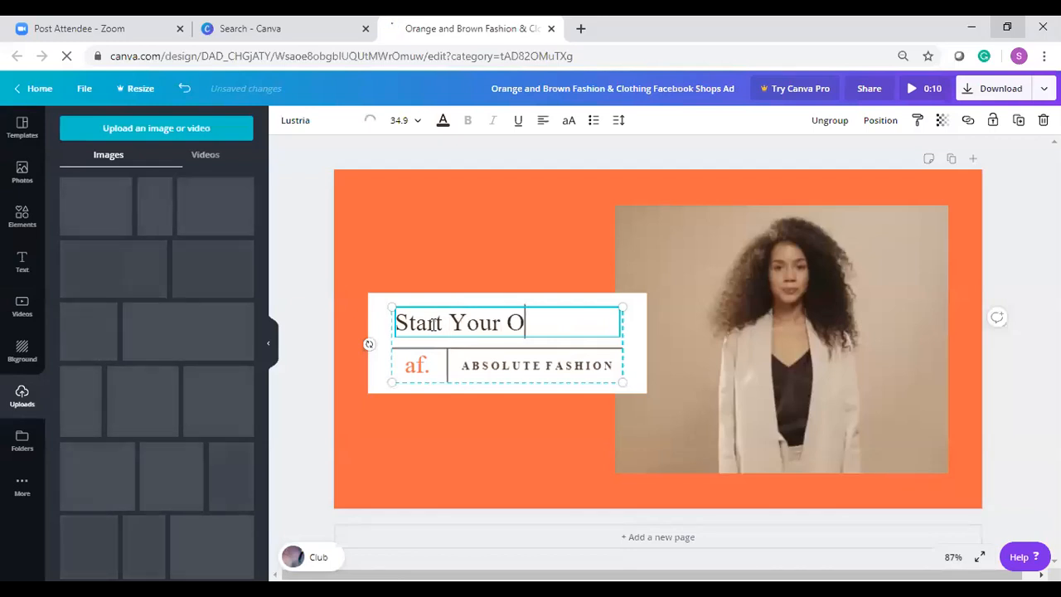
{"action": "type", "text": "nline "}
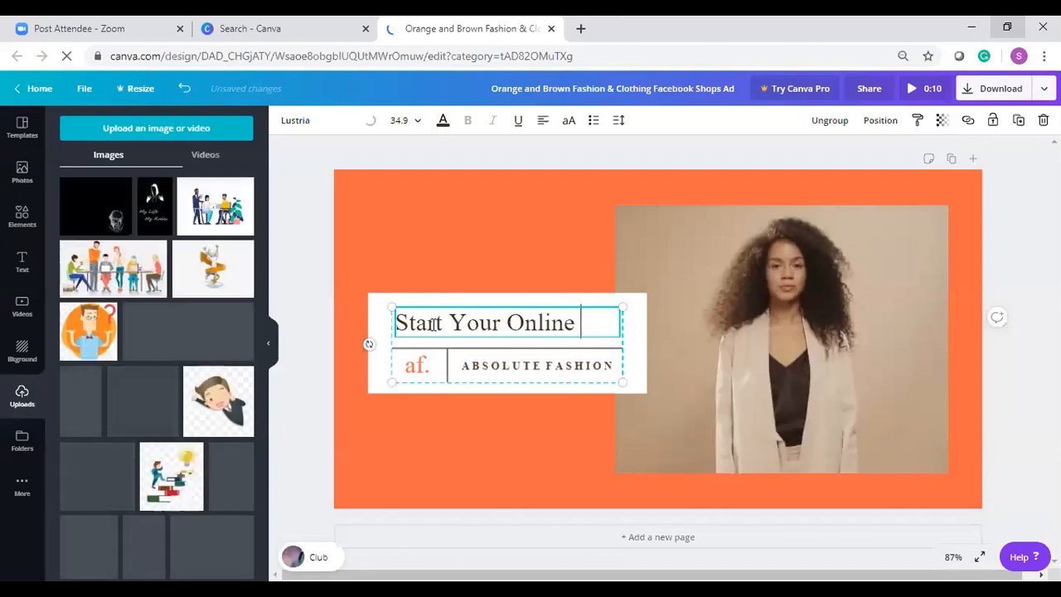
{"action": "type", "text": "Busine"}
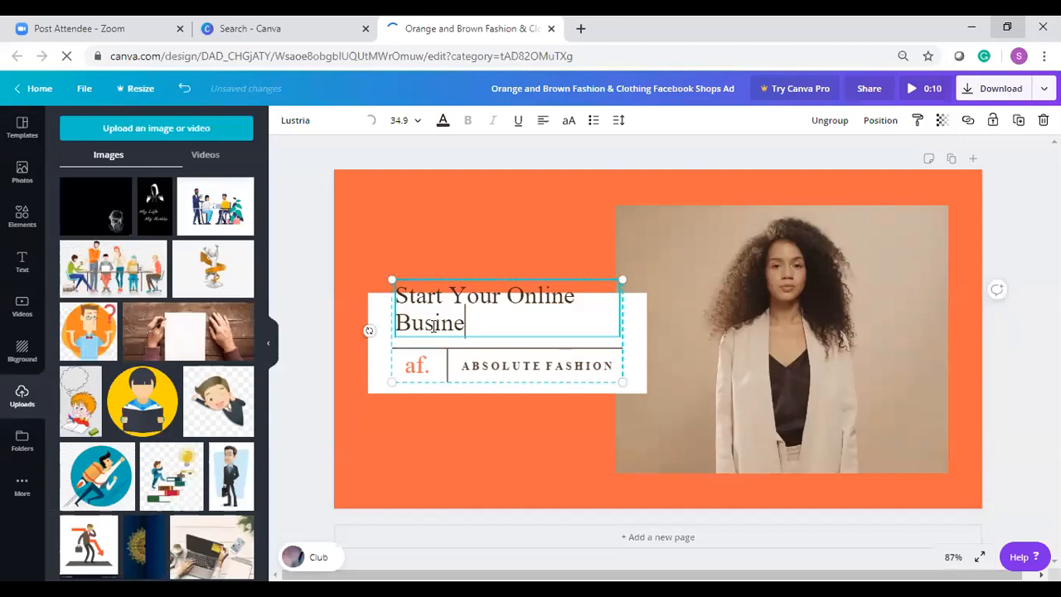
{"action": "type", "text": "ss Today"}
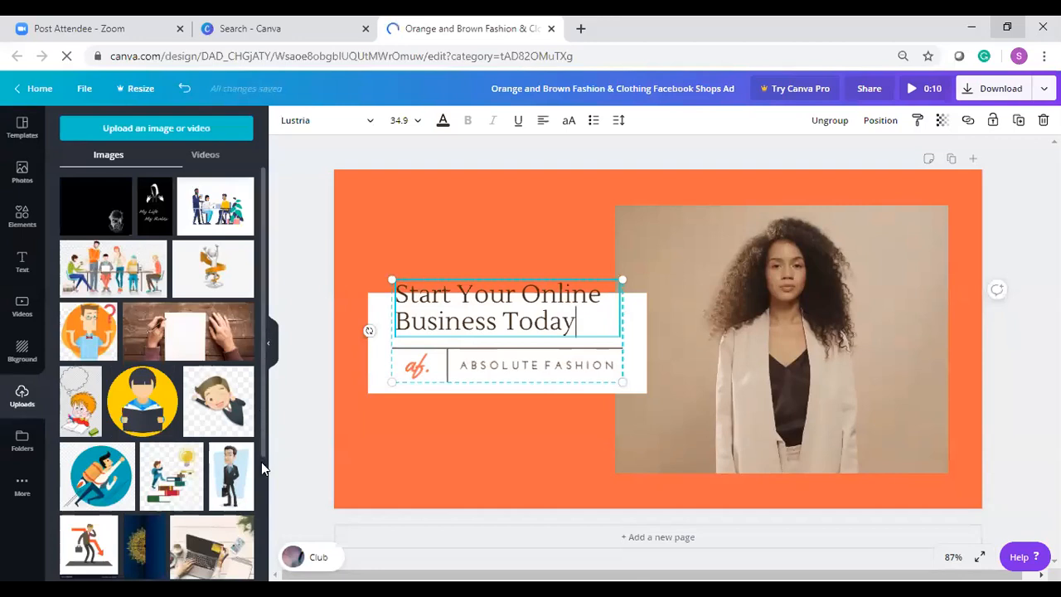
- Look through the uploaded images and delete the "ABSOLUTE FASHION" and "af." texts below the headline
{"action": "scroll", "coordinate": [265, 470], "scroll_direction": "down", "scroll_amount": 3}
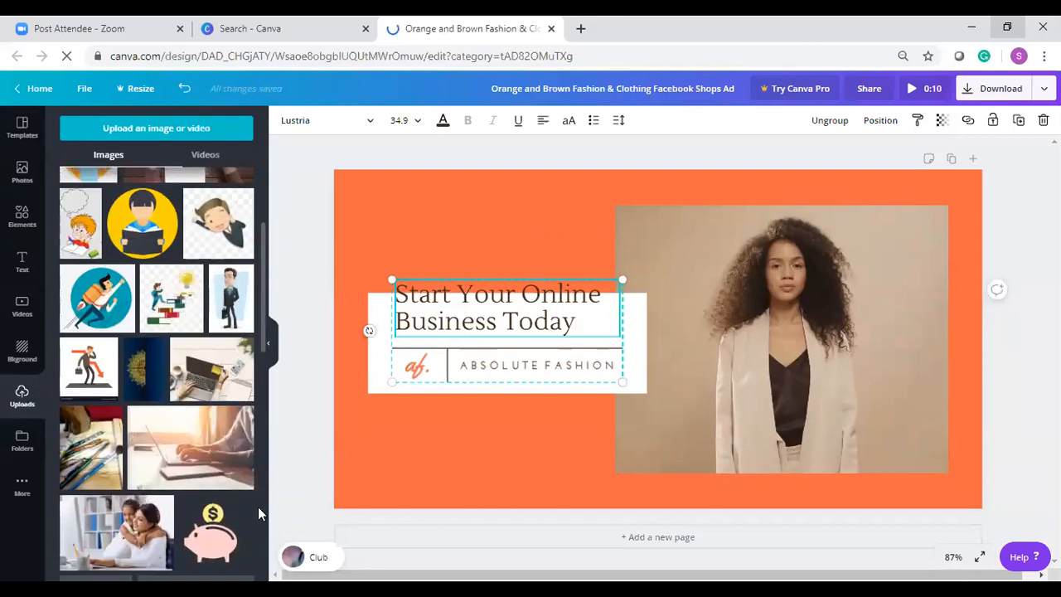
{"action": "mouse_move", "coordinate": [223, 466]}
{"action": "left_click", "coordinate": [487, 372]}
{"action": "left_click", "coordinate": [487, 373]}
{"action": "left_click_drag", "start_coordinate": [486, 372], "coordinate": [462, 367]}
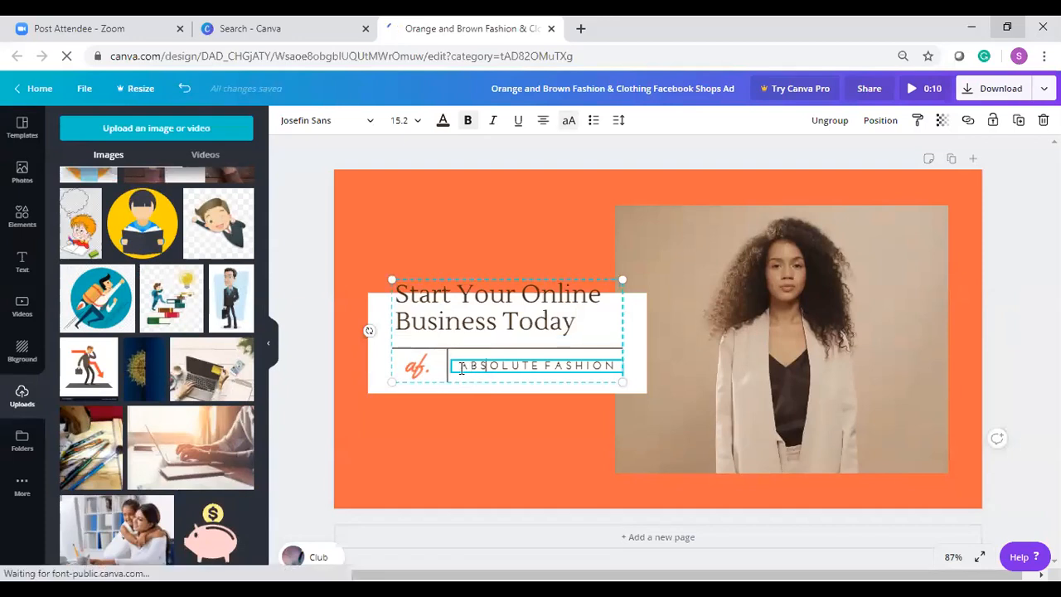
{"action": "key", "text": "BackSpace"}
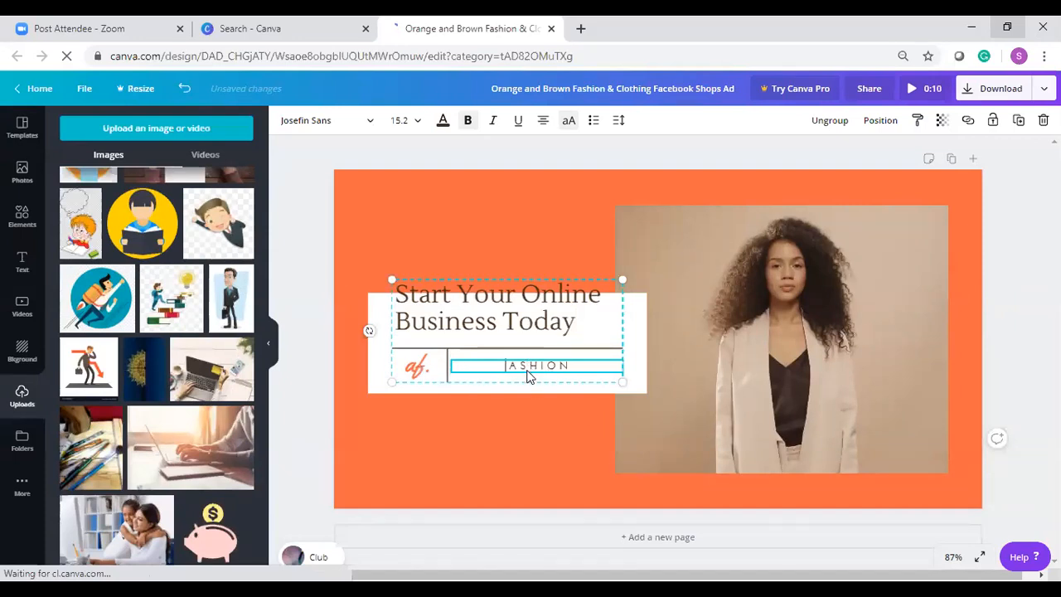
- Move the headline group down so its two text lines sit inside the white box, and reselect the group
{"action": "left_click_drag", "start_coordinate": [523, 374], "coordinate": [528, 381]}
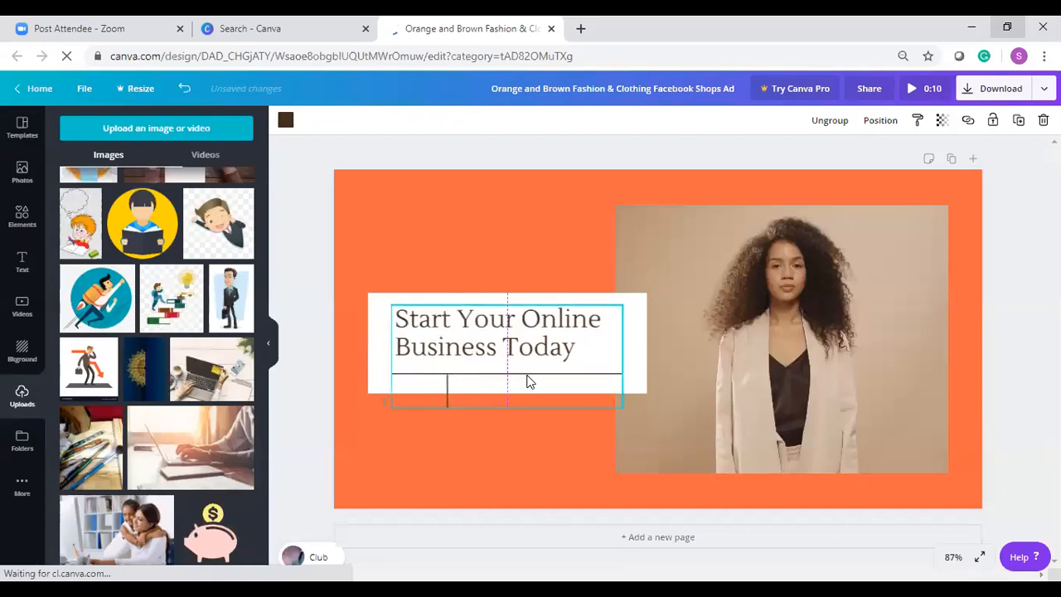
{"action": "left_click", "coordinate": [459, 492]}
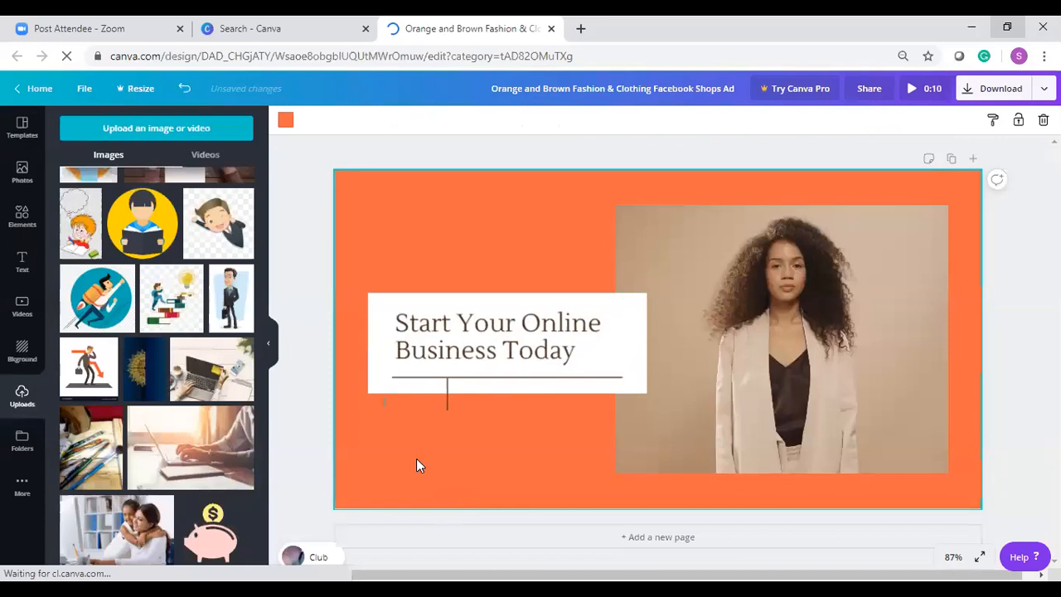
{"action": "left_click", "coordinate": [440, 407]}
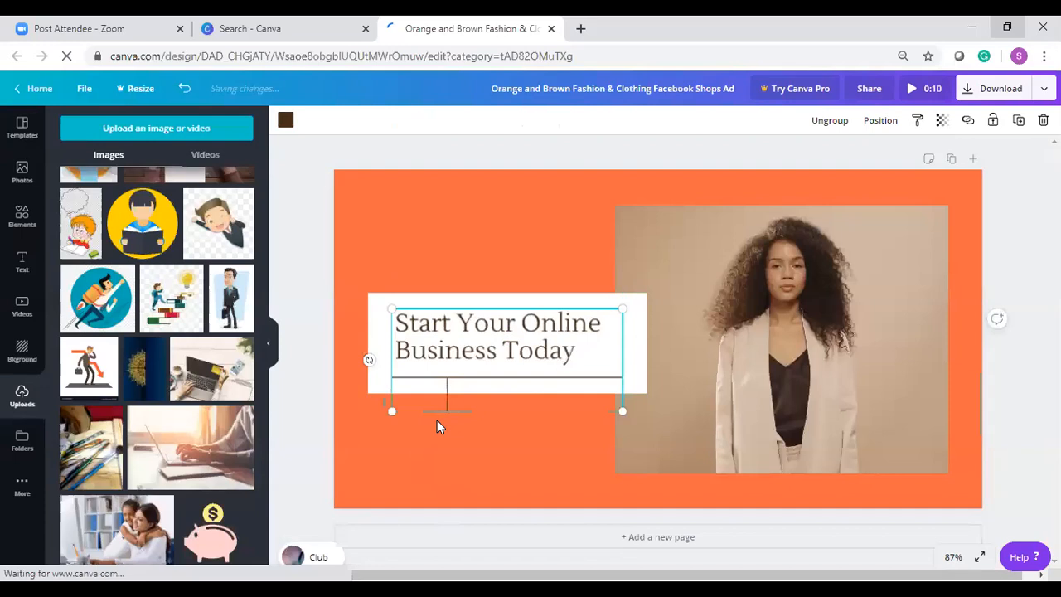
- Try adding the uploaded photo of hands typing on a laptop in sunlight to the design
{"action": "left_click", "coordinate": [819, 313]}
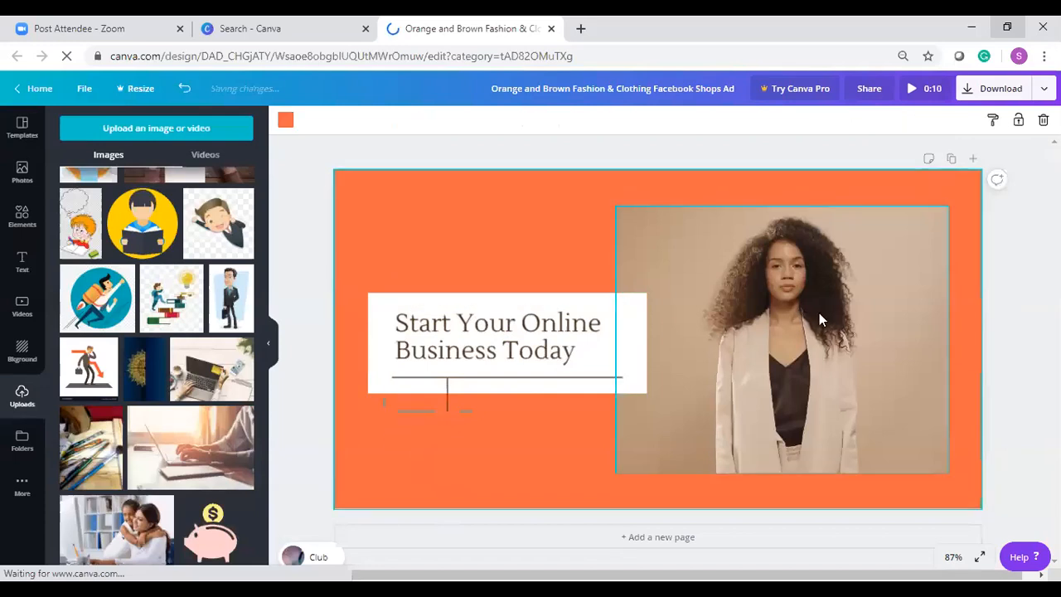
{"action": "left_click", "coordinate": [175, 473]}
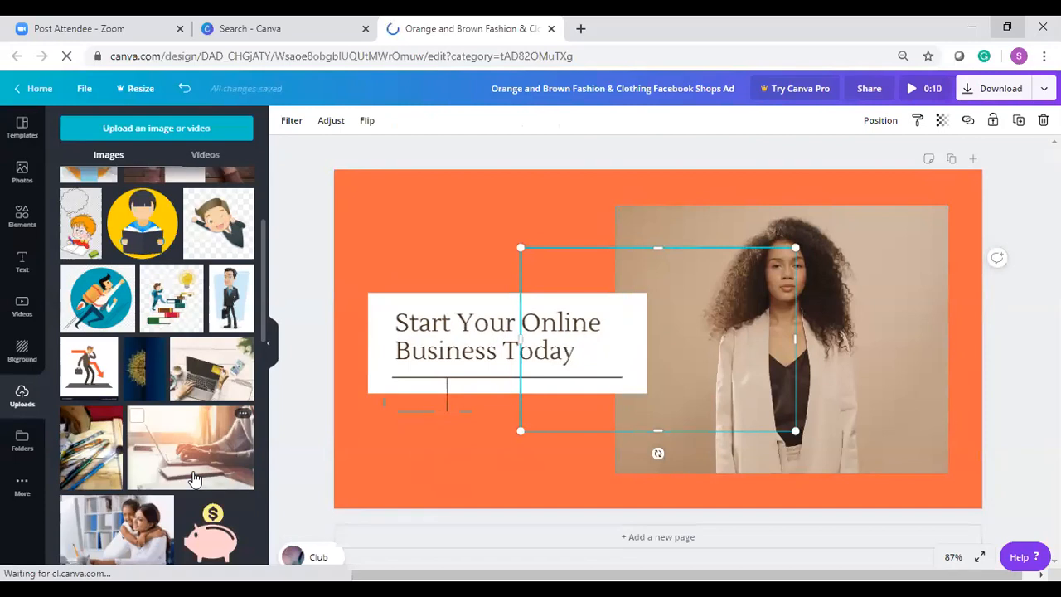
- Open Google in a new browser tab and search for images of "work online"
{"action": "left_click", "coordinate": [583, 26]}
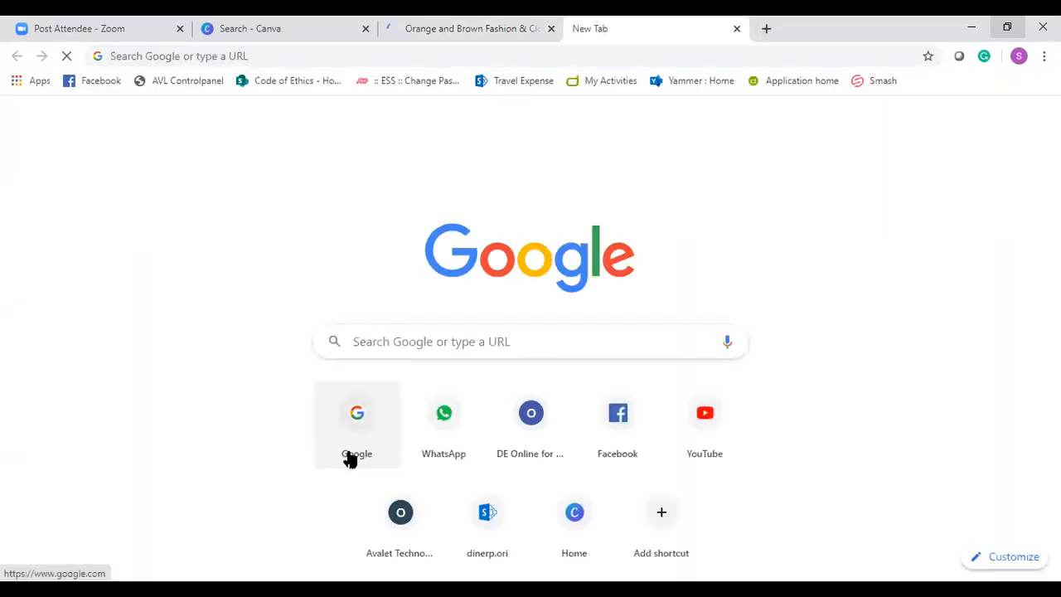
{"action": "left_click", "coordinate": [350, 461]}
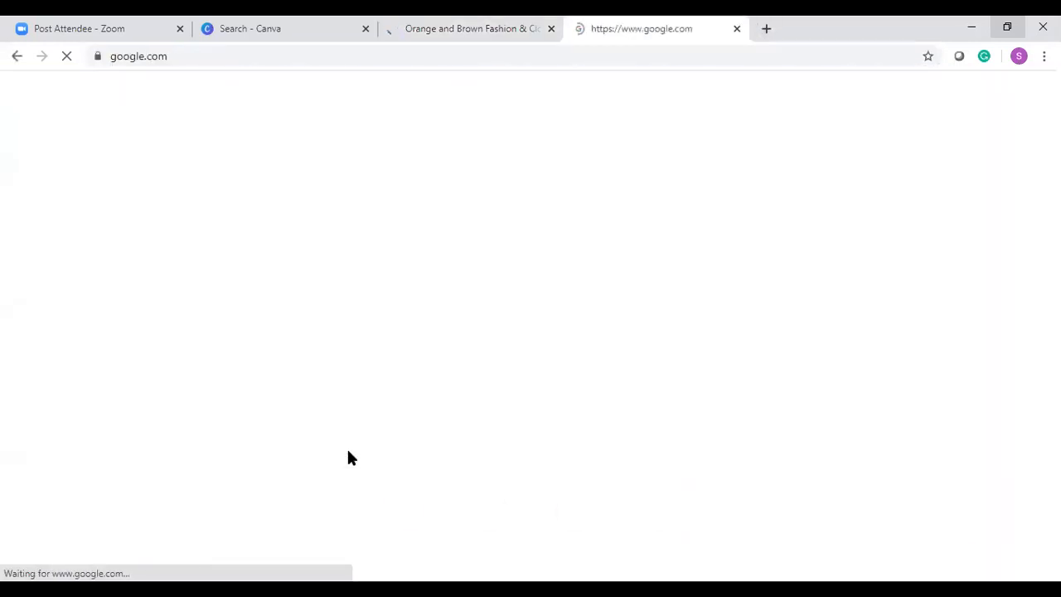
{"action": "type", "text": "work on"}
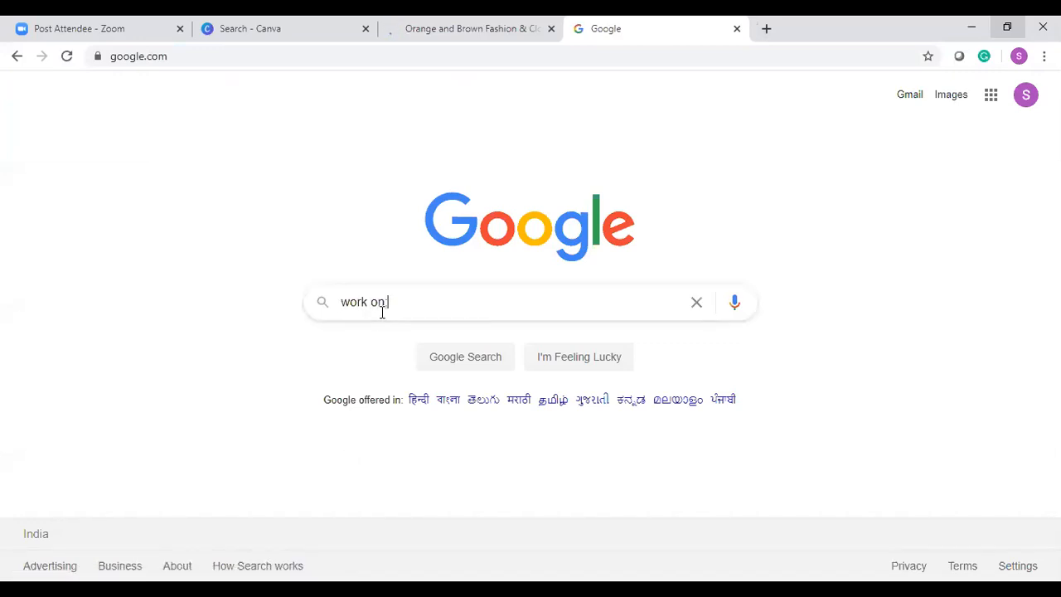
{"action": "key", "text": "Down"}
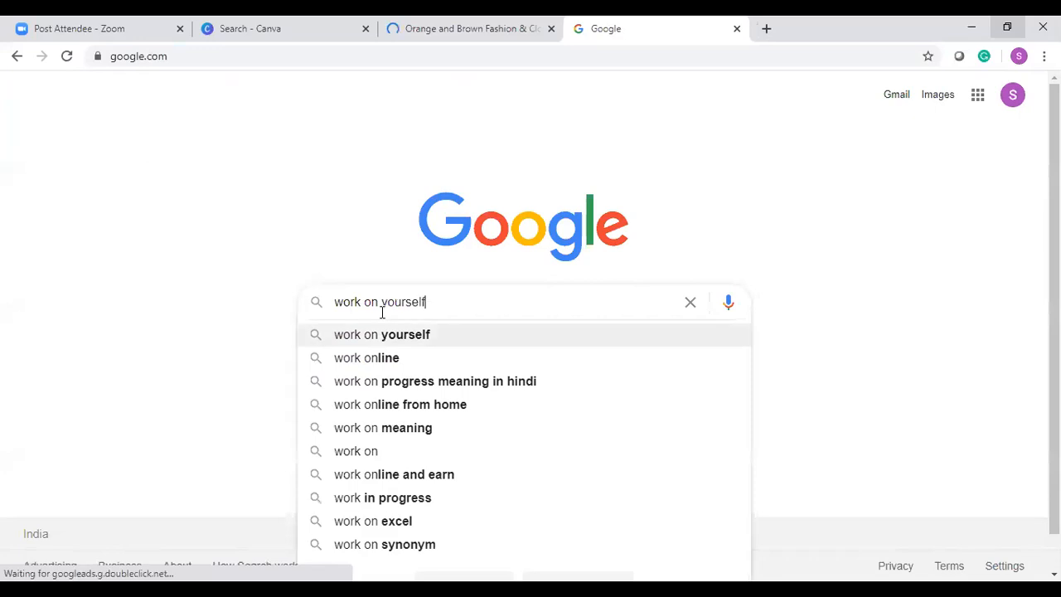
{"action": "key", "text": "Down"}
{"action": "key", "text": "Return"}
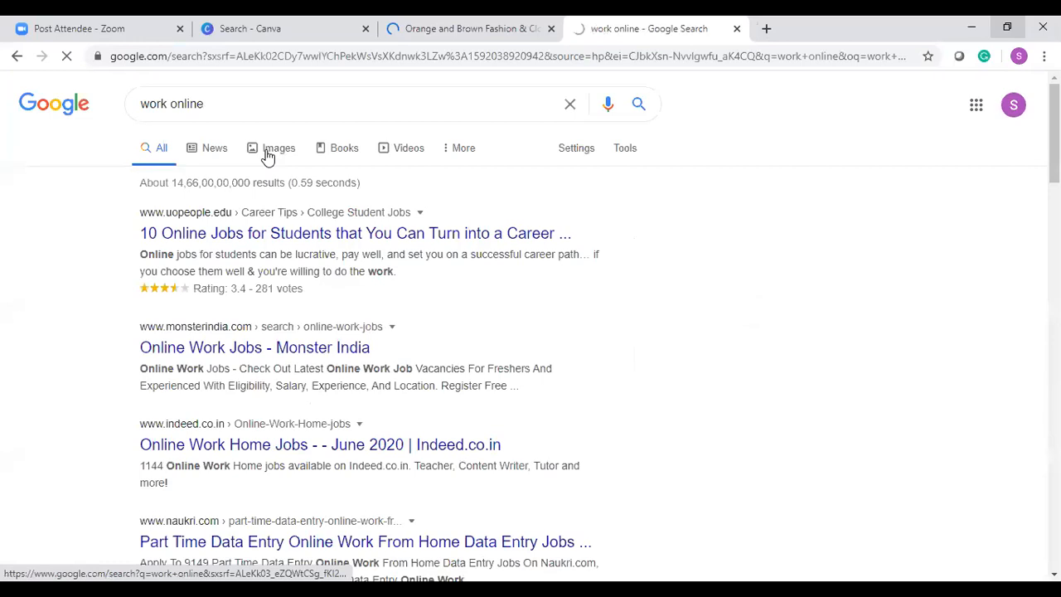
{"action": "left_click", "coordinate": [267, 157]}
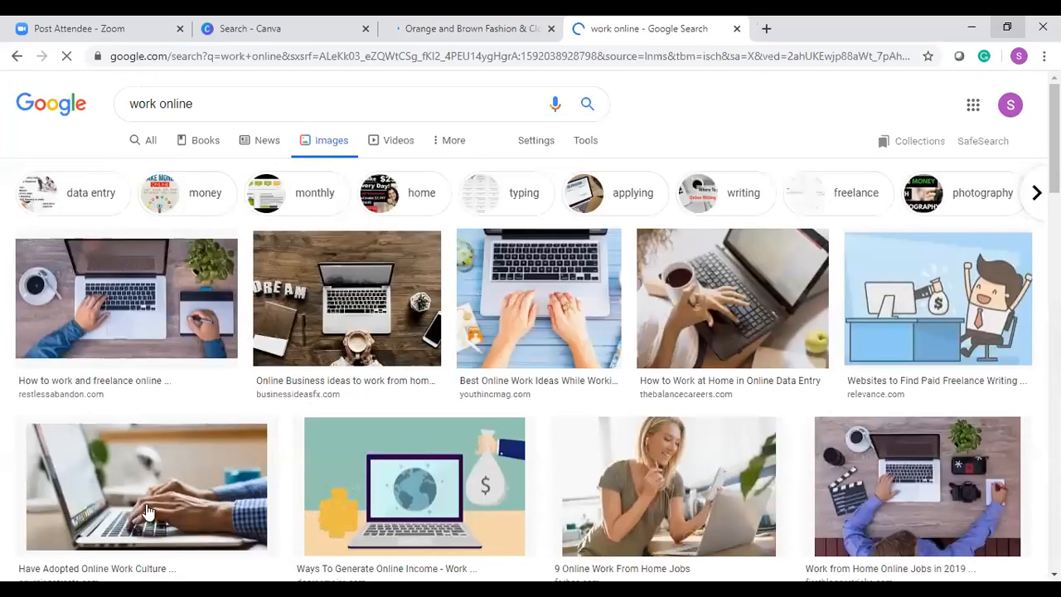
- Find the EU-Startups top-view photo of a woman typing at a desk and save it to Downloads as online-learning, a PNG file
{"action": "scroll", "coordinate": [148, 512], "scroll_direction": "down", "scroll_amount": 1}
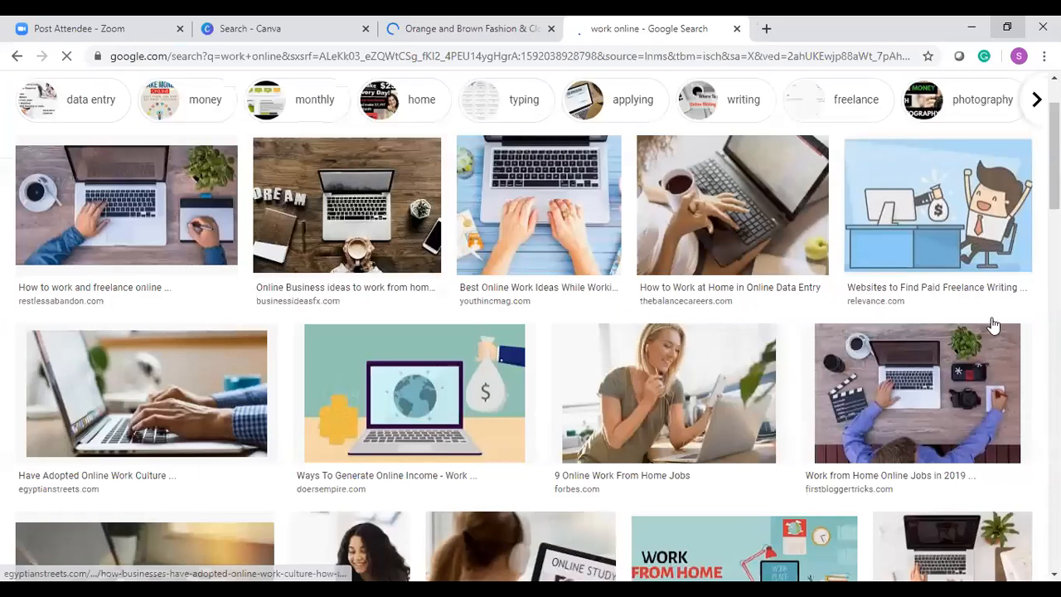
{"action": "scroll", "coordinate": [994, 324], "scroll_direction": "down", "scroll_amount": 3}
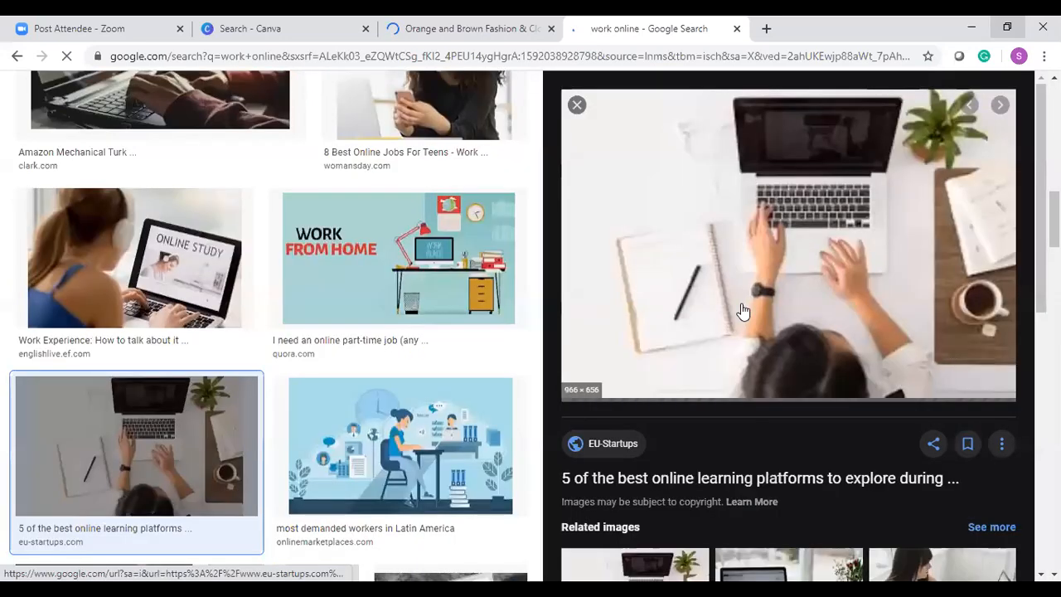
{"action": "right_click", "coordinate": [706, 268]}
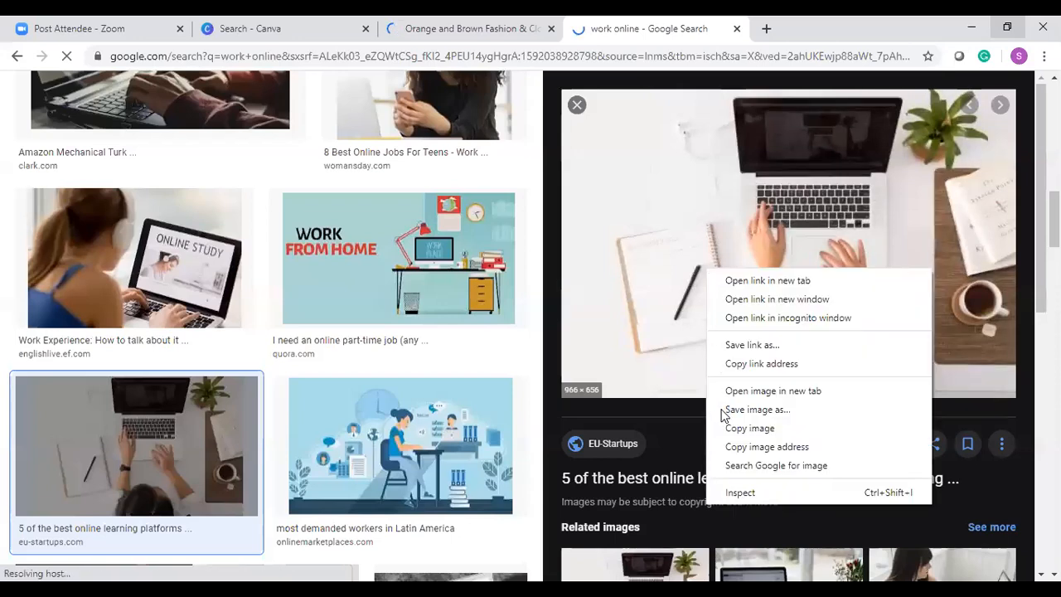
{"action": "left_click", "coordinate": [722, 411]}
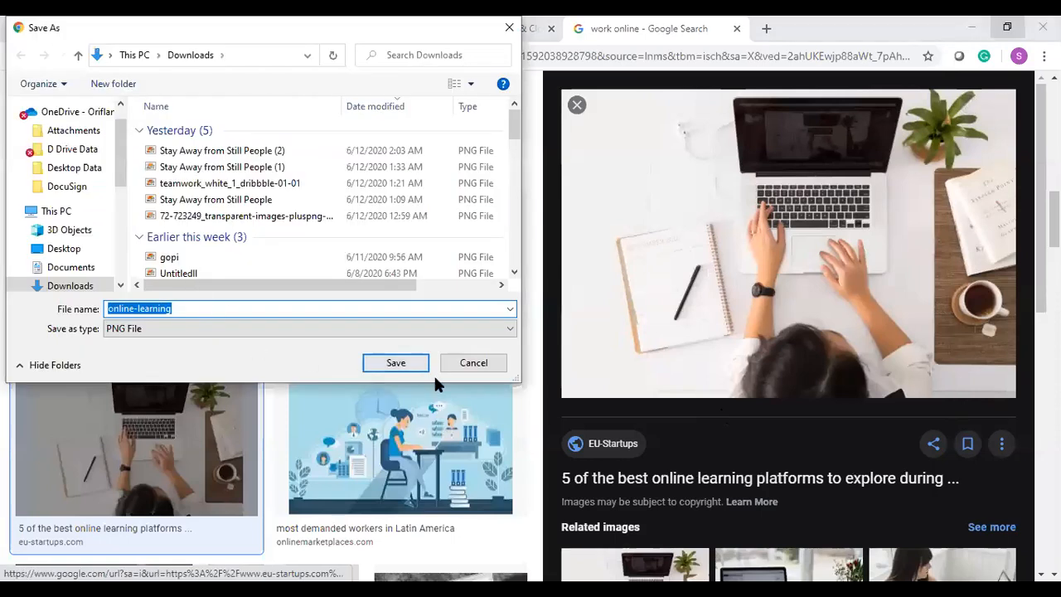
{"action": "left_click", "coordinate": [401, 373]}
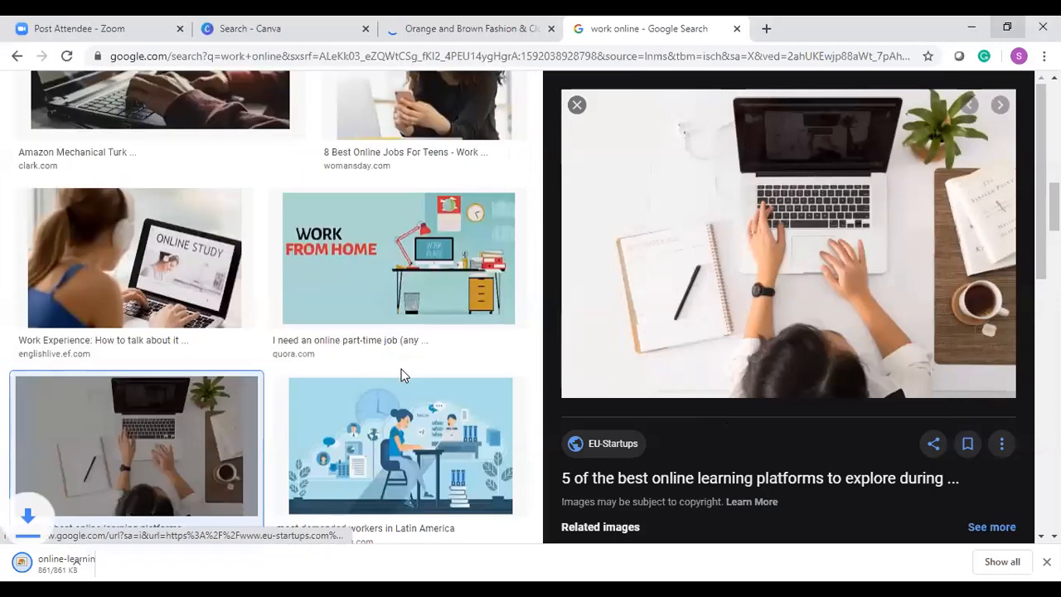
- Switch back to the Canva design, delete the sunlit laptop photo and upload the online-learning image from Downloads
{"action": "left_click", "coordinate": [522, 22]}
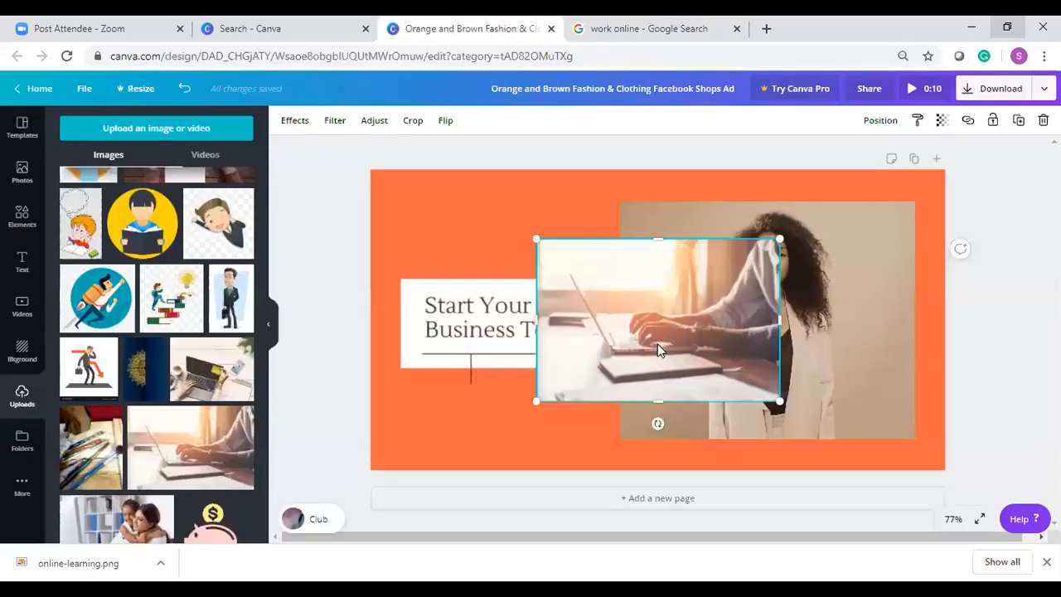
{"action": "key", "text": "Delete"}
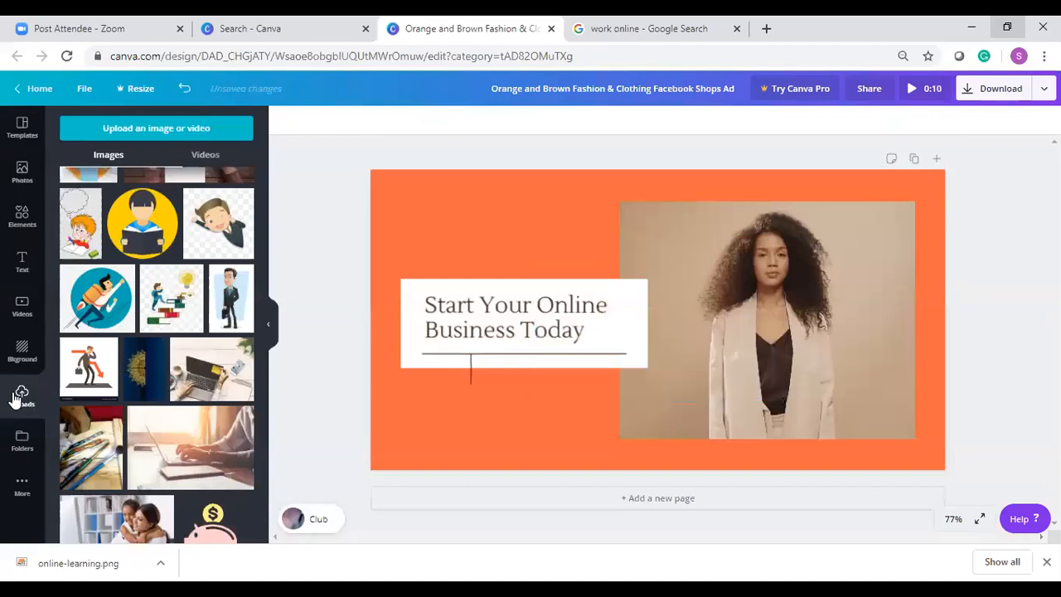
{"action": "left_click", "coordinate": [17, 396]}
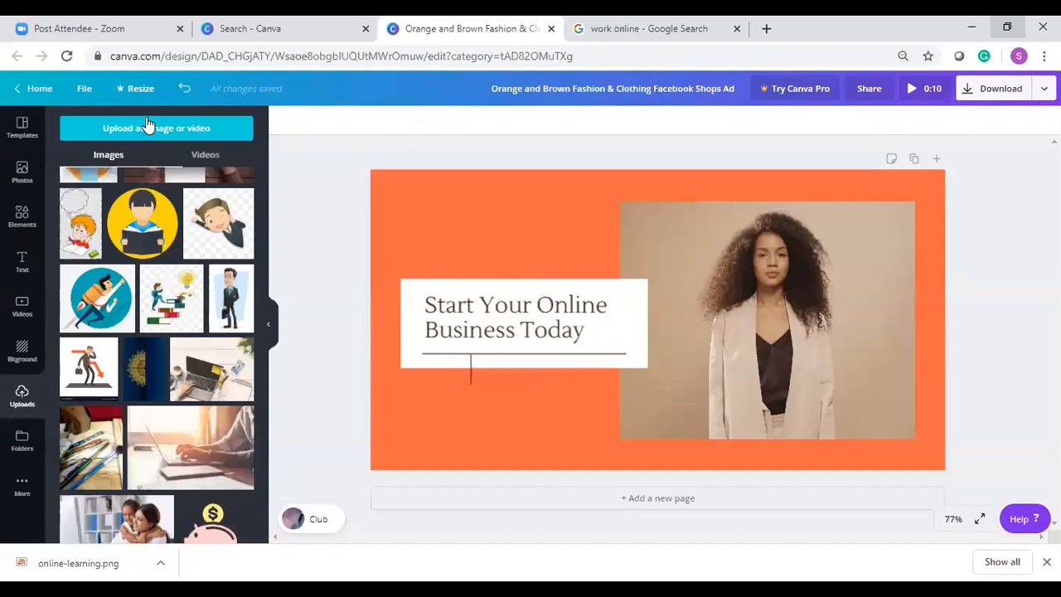
{"action": "left_click", "coordinate": [149, 132]}
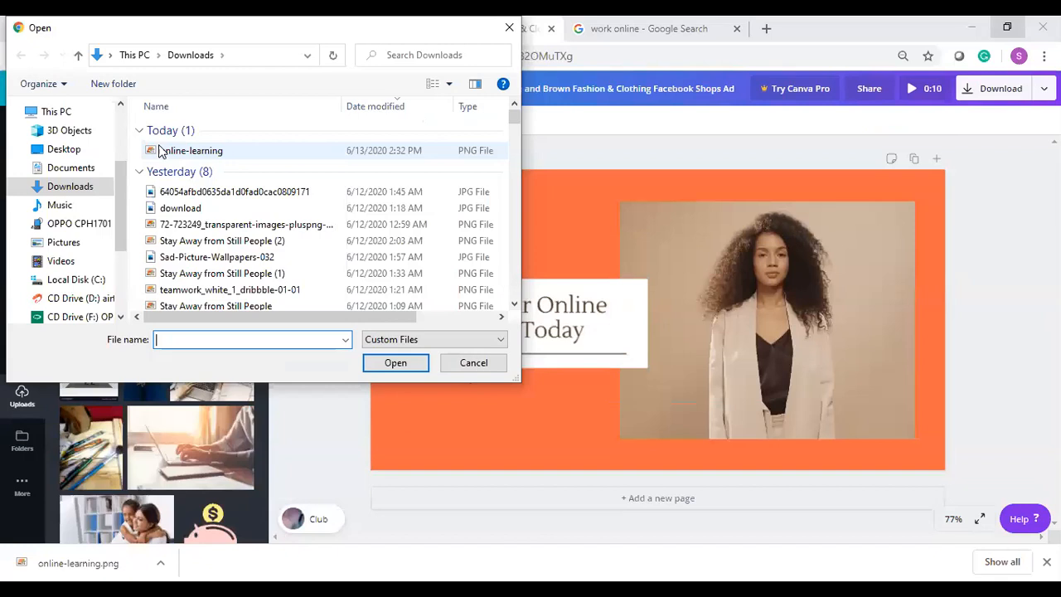
{"action": "double_click", "coordinate": [163, 150]}
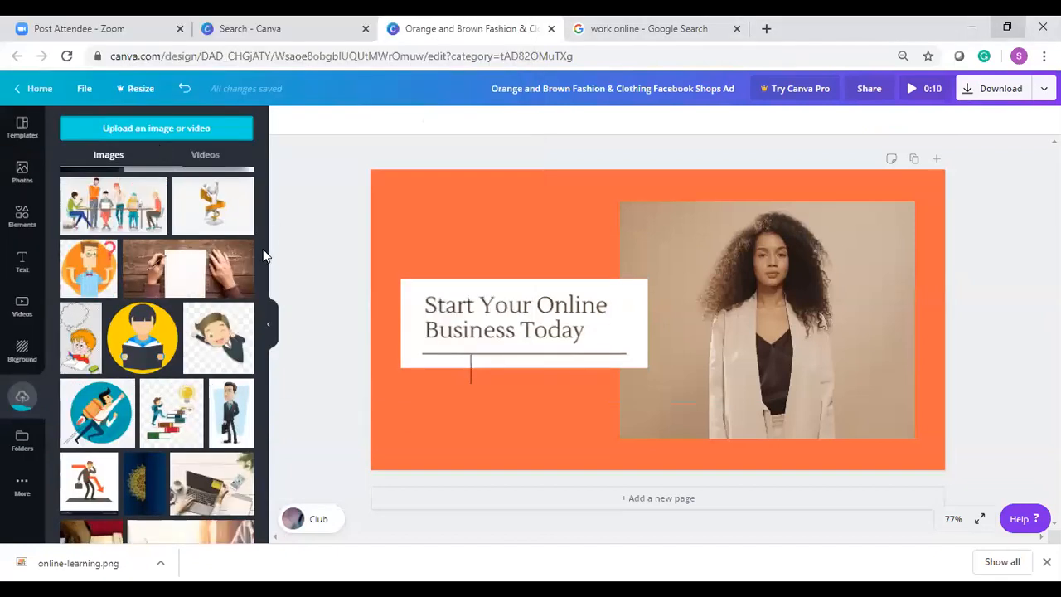
{"action": "scroll", "coordinate": [265, 223], "scroll_direction": "up", "scroll_amount": 4}
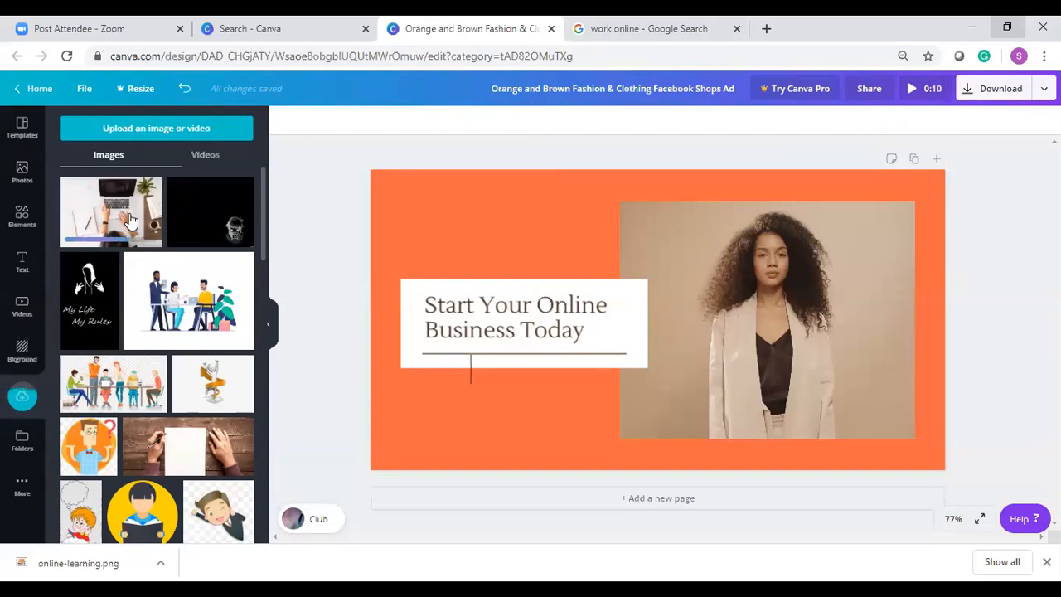
- Place the uploaded desk photo on the design, enlarge it to about 726 × 493 and position it over the woman's portrait
{"action": "left_click", "coordinate": [130, 220]}
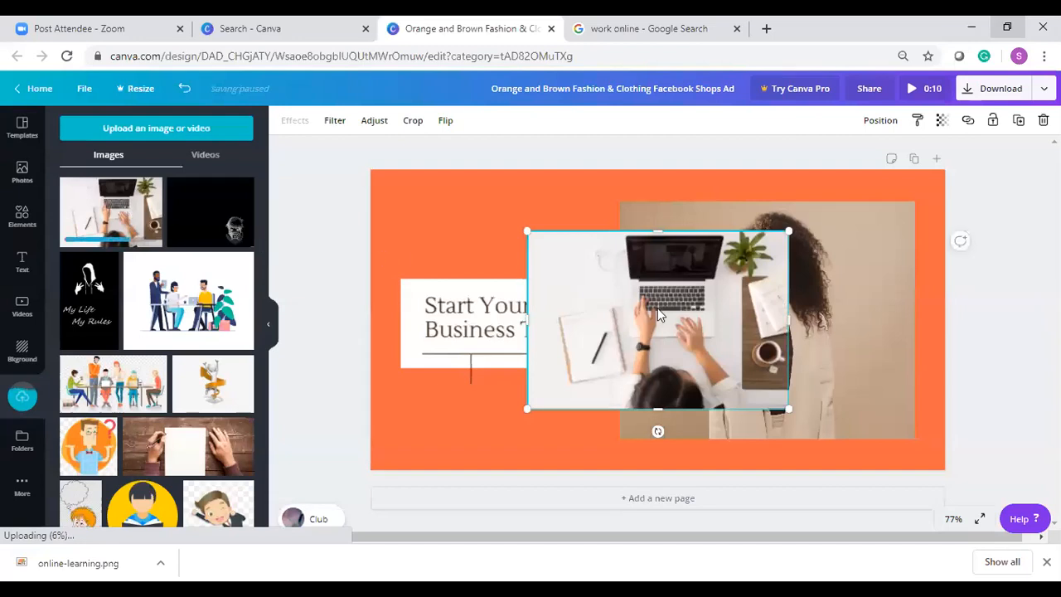
{"action": "left_click_drag", "start_coordinate": [686, 327], "coordinate": [777, 300]}
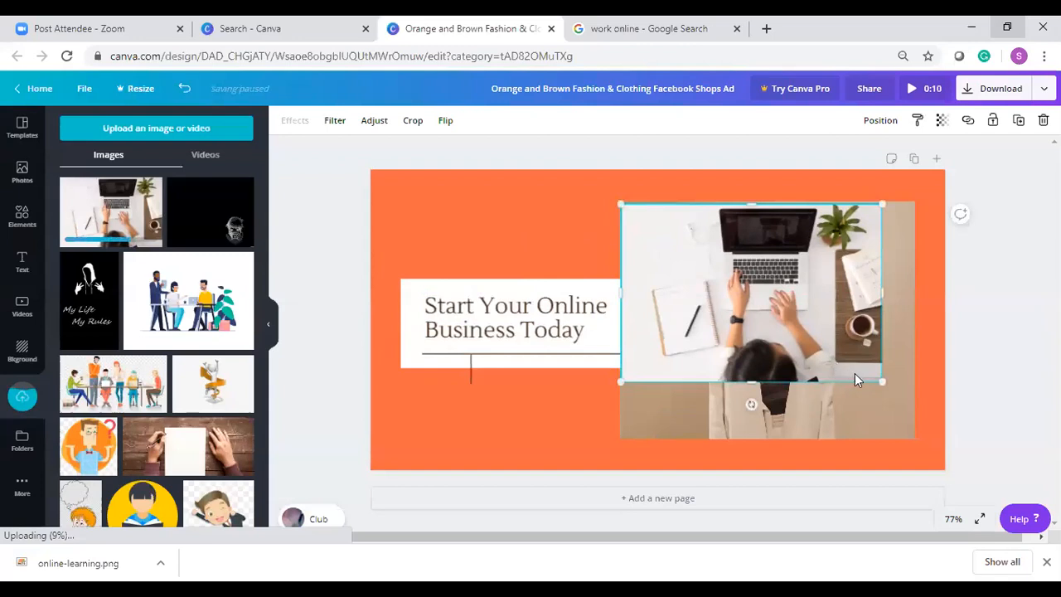
{"action": "left_click_drag", "start_coordinate": [881, 382], "coordinate": [935, 469]}
{"action": "left_click_drag", "start_coordinate": [935, 469], "coordinate": [971, 449]}
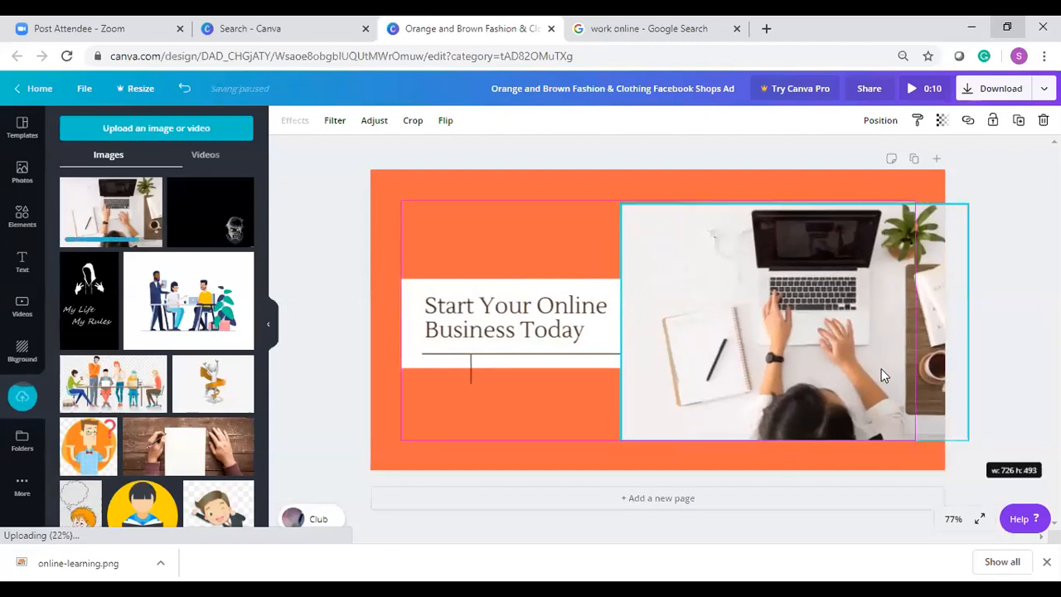
{"action": "left_click_drag", "start_coordinate": [864, 360], "coordinate": [811, 357]}
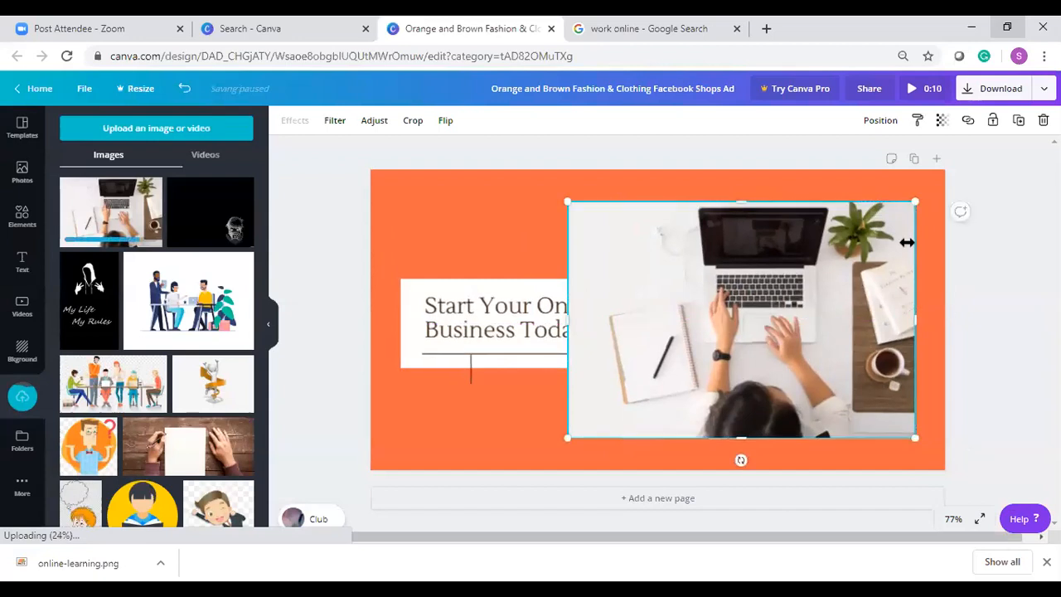
- Send the desk photo to the back and bring it one level forward so it covers the portrait but stays behind the headline box
{"action": "left_click", "coordinate": [816, 165]}
{"action": "left_click", "coordinate": [867, 130]}
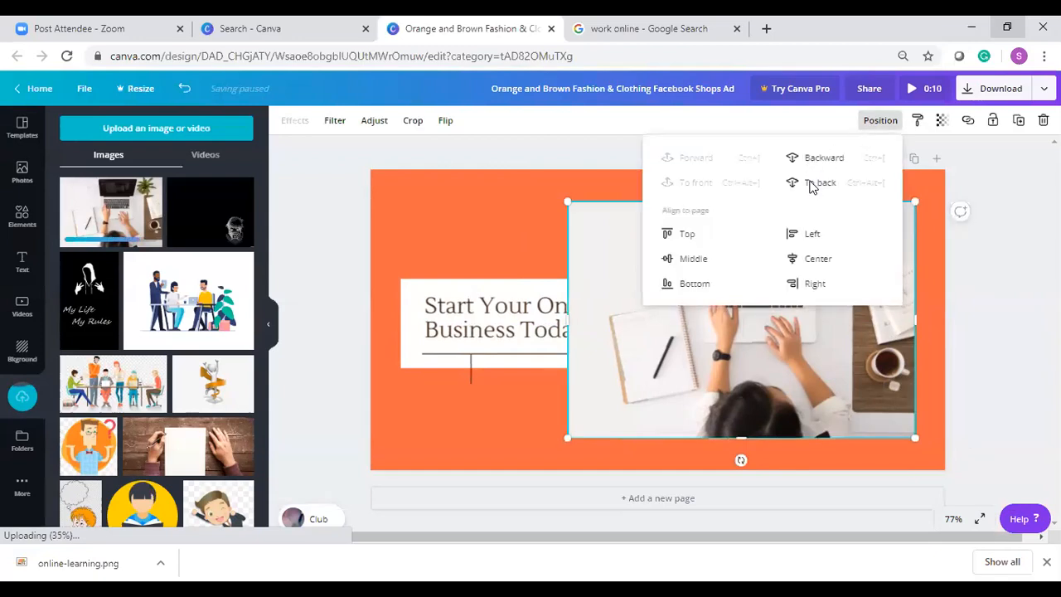
{"action": "left_click", "coordinate": [812, 184]}
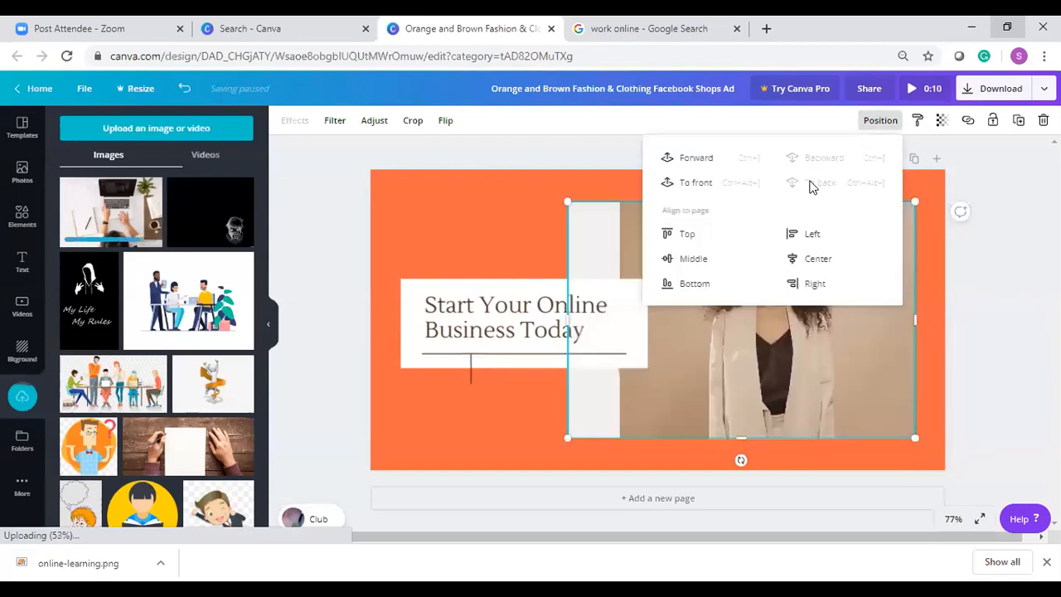
{"action": "left_click", "coordinate": [688, 159]}
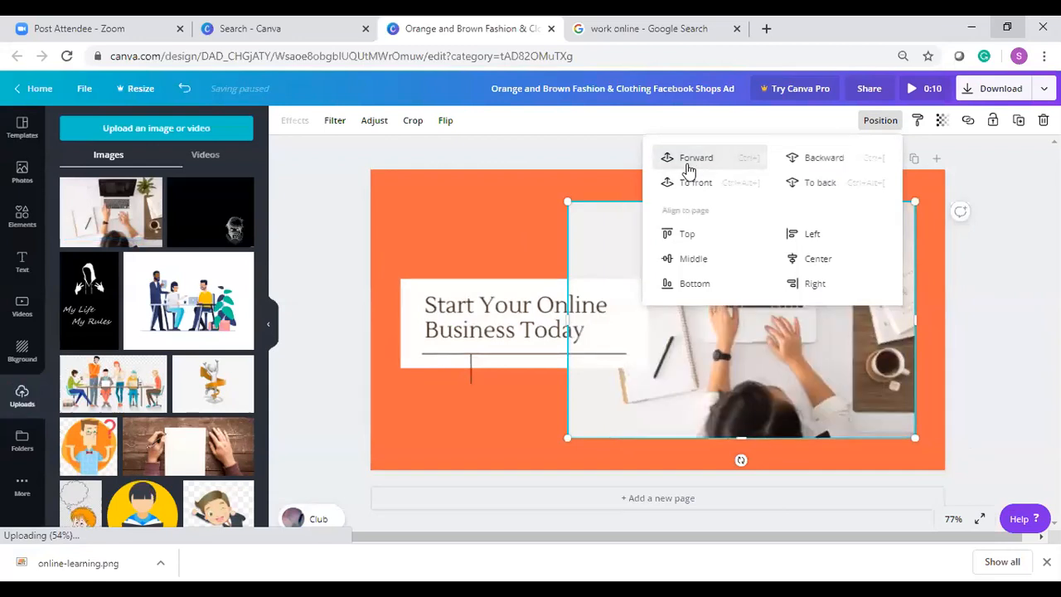
{"action": "left_click", "coordinate": [1001, 299]}
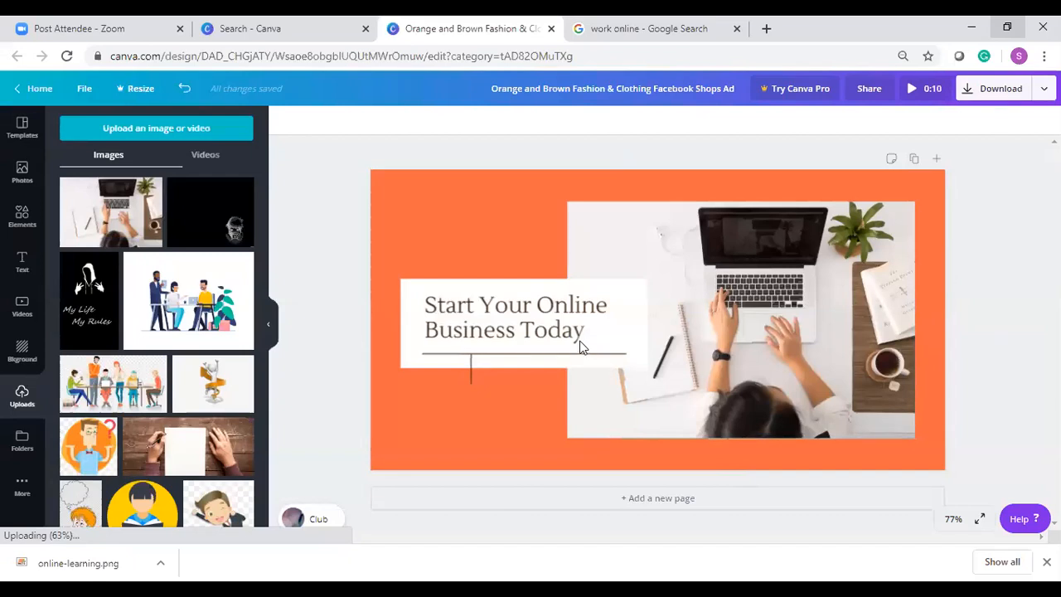
- Move the white box up near the desk photo's upper edge and reposition the headline group inside it
{"action": "left_click_drag", "start_coordinate": [639, 341], "coordinate": [632, 274]}
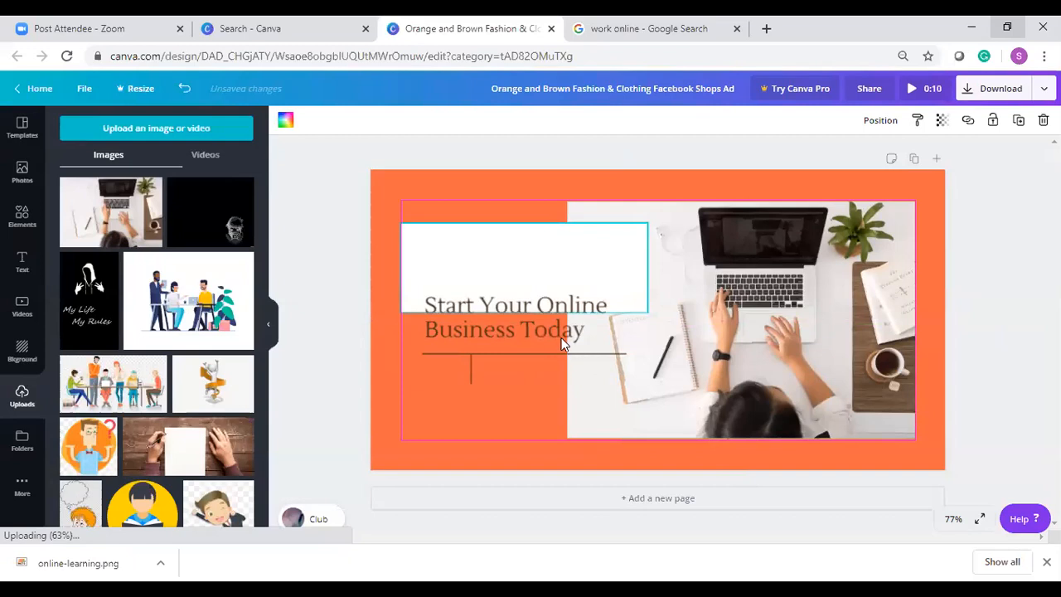
{"action": "left_click_drag", "start_coordinate": [561, 288], "coordinate": [563, 285]}
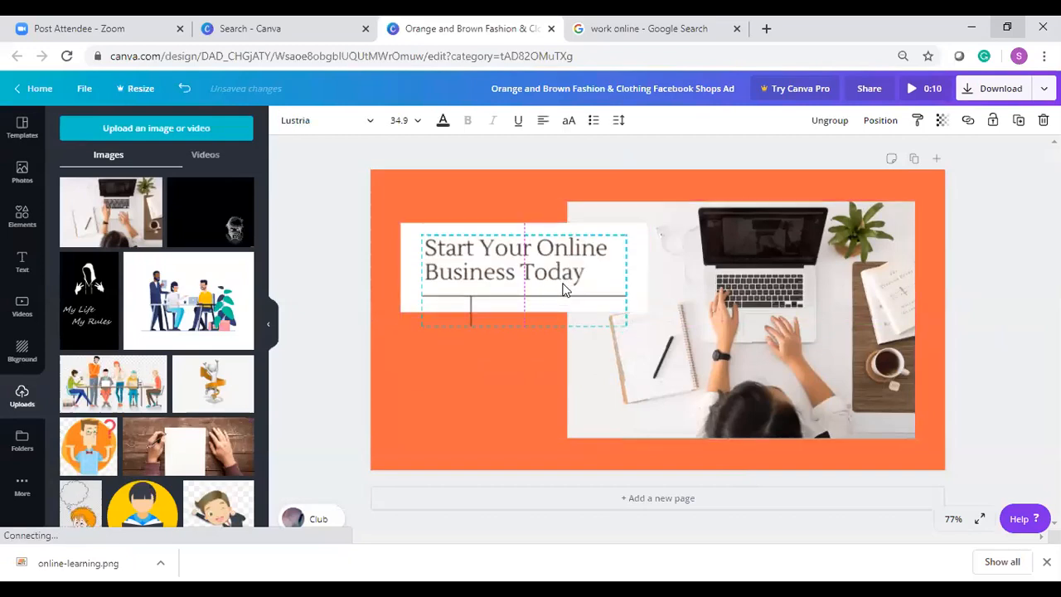
{"action": "left_click", "coordinate": [309, 370]}
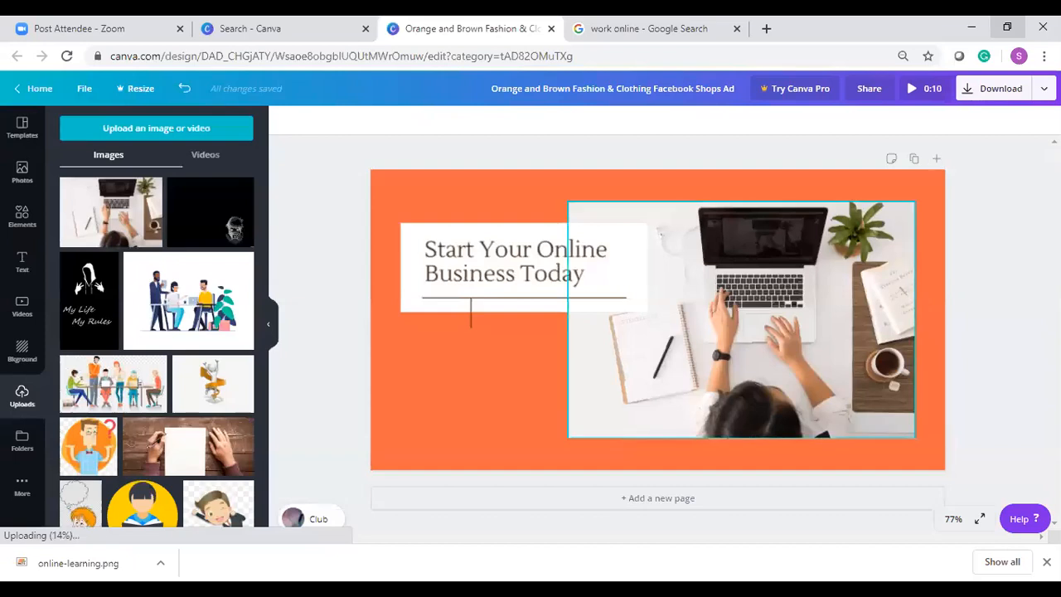
- Download the finished ad design as a PNG image
{"action": "left_click", "coordinate": [1000, 87]}
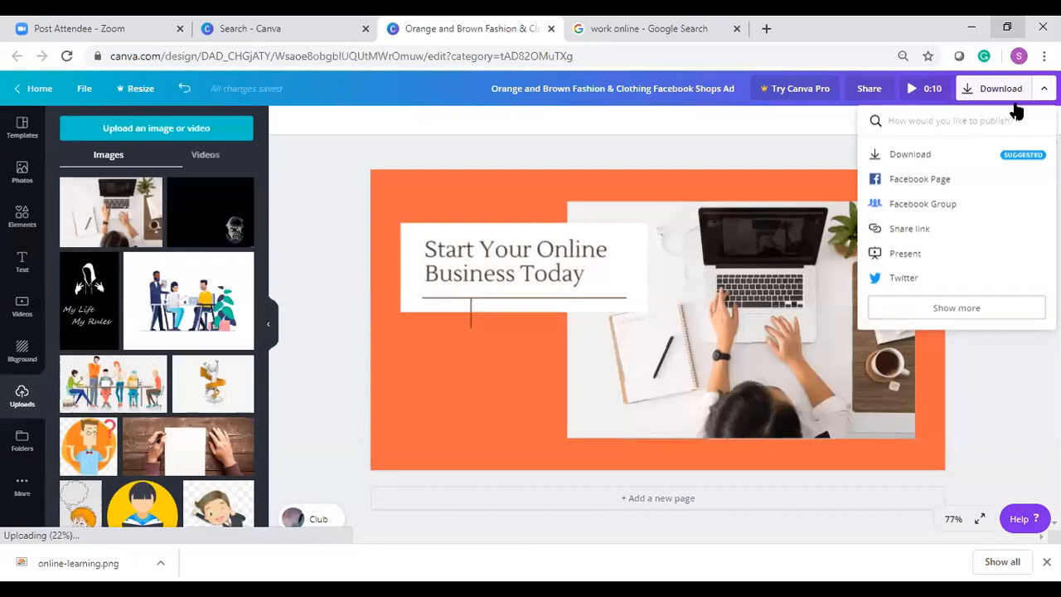
{"action": "left_click", "coordinate": [932, 164]}
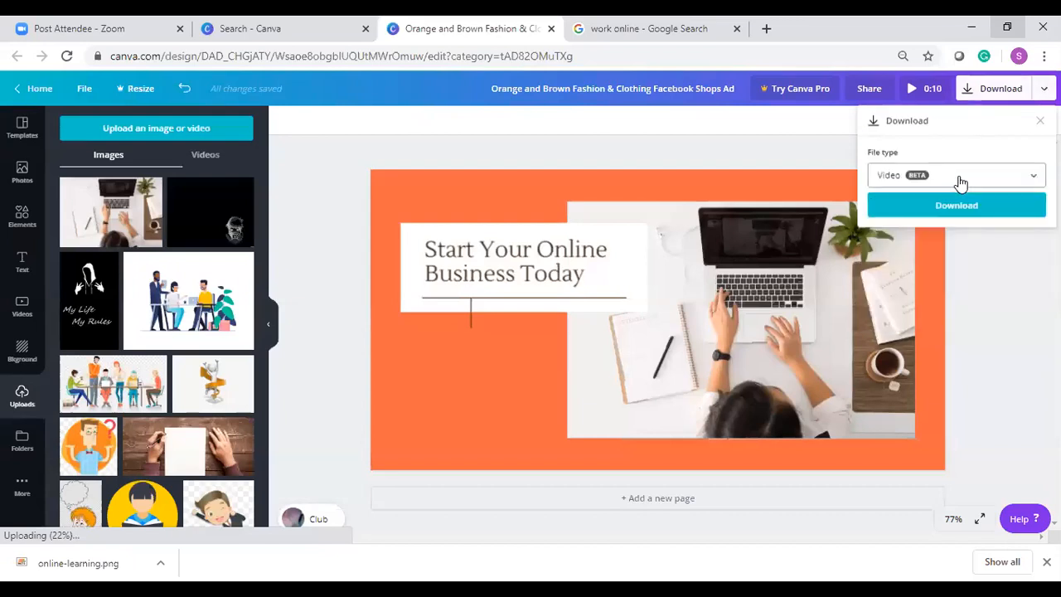
{"action": "left_click", "coordinate": [960, 179]}
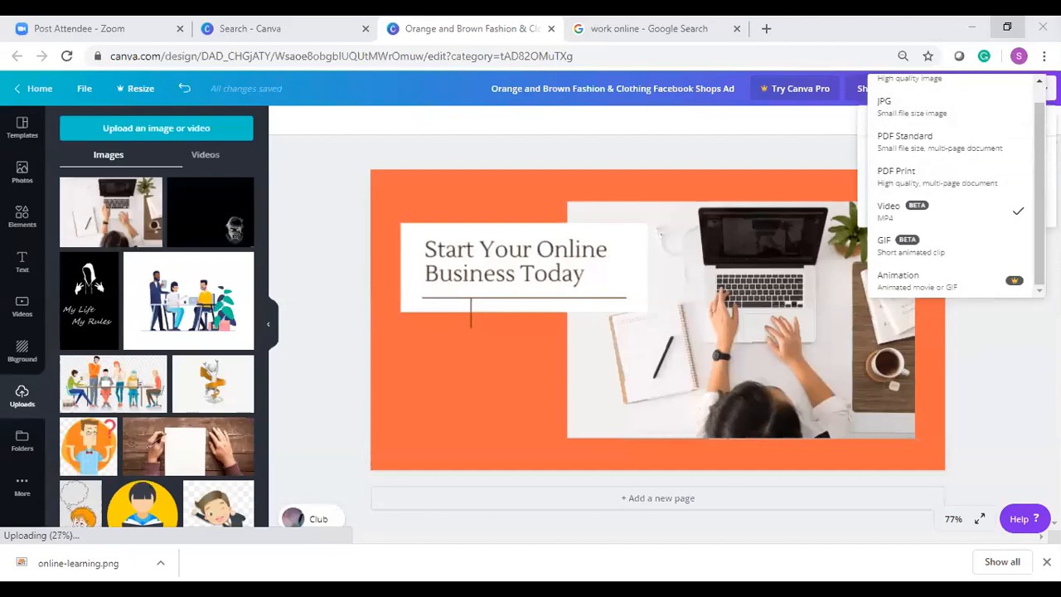
{"action": "scroll", "coordinate": [891, 116], "scroll_direction": "up", "scroll_amount": 1}
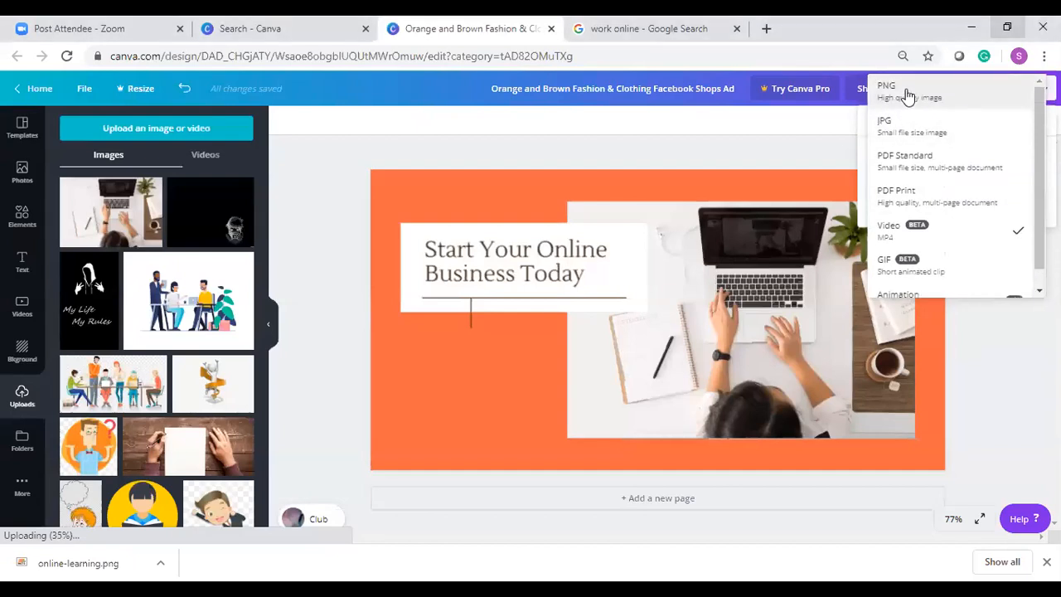
{"action": "left_click", "coordinate": [907, 91]}
{"action": "left_click", "coordinate": [916, 300]}
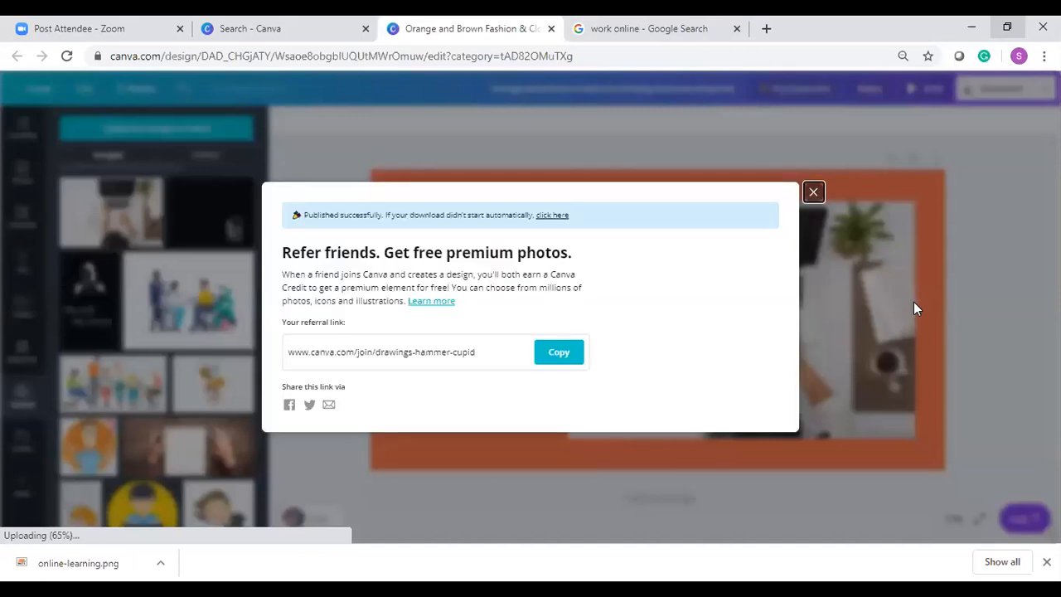
- Close the download confirmation and open the downloaded PNG of the ad to view it
{"action": "left_click", "coordinate": [815, 197]}
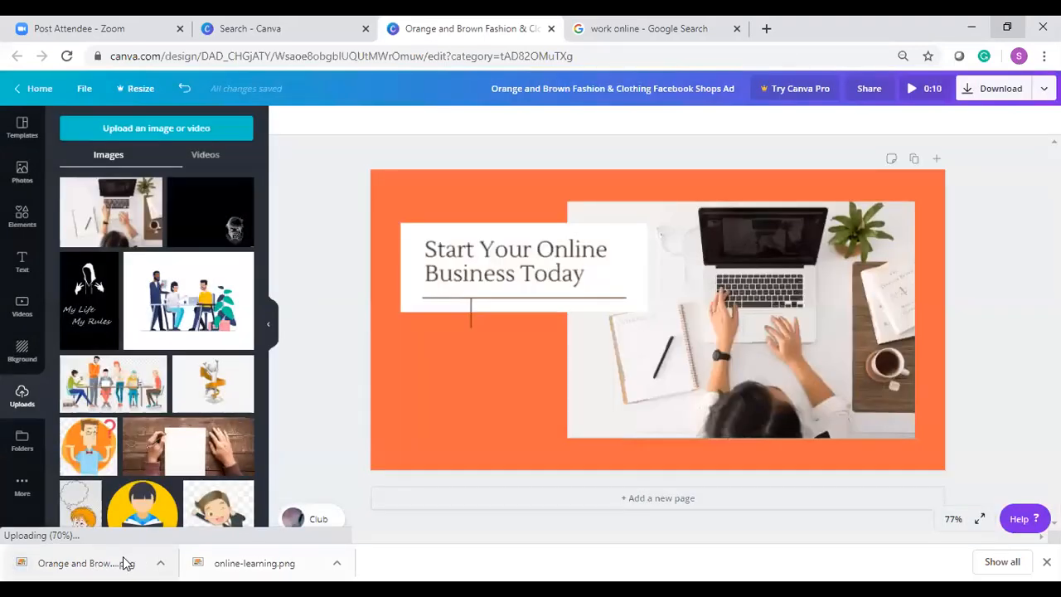
{"action": "left_click", "coordinate": [125, 563]}
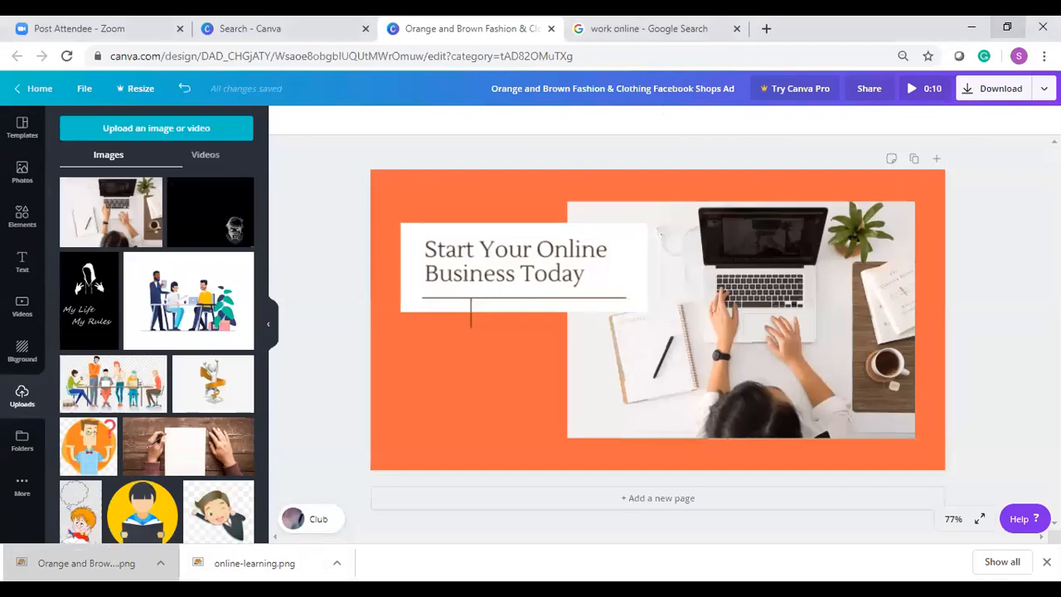
- Return to the home page, find the Facebook Post templates and open the "30% OFF FOR NEW MEMBERS" design
{"action": "left_click", "coordinate": [41, 91]}
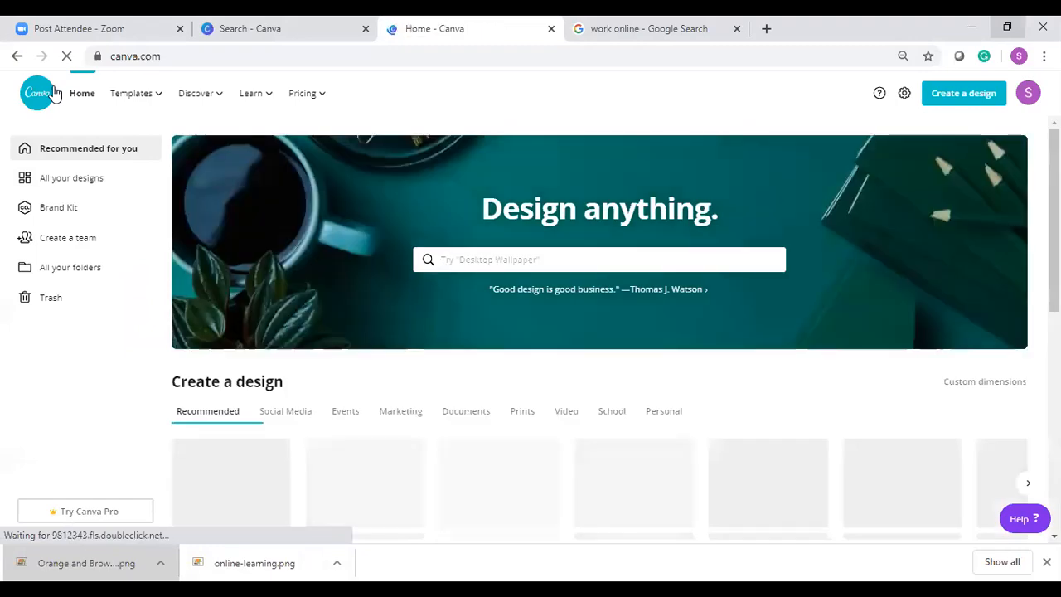
{"action": "left_click", "coordinate": [531, 259]}
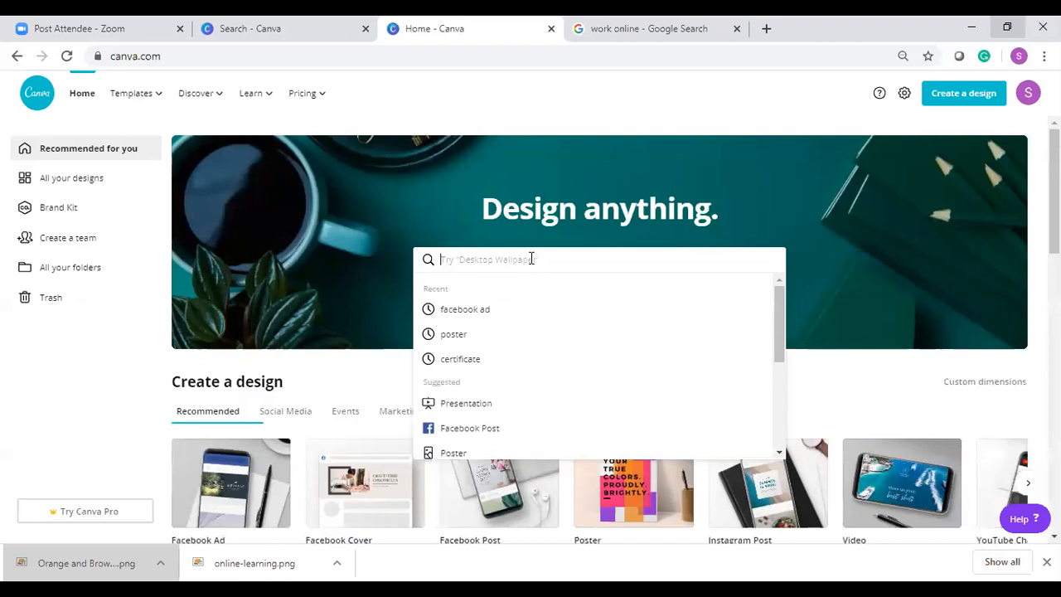
{"action": "left_click", "coordinate": [468, 428]}
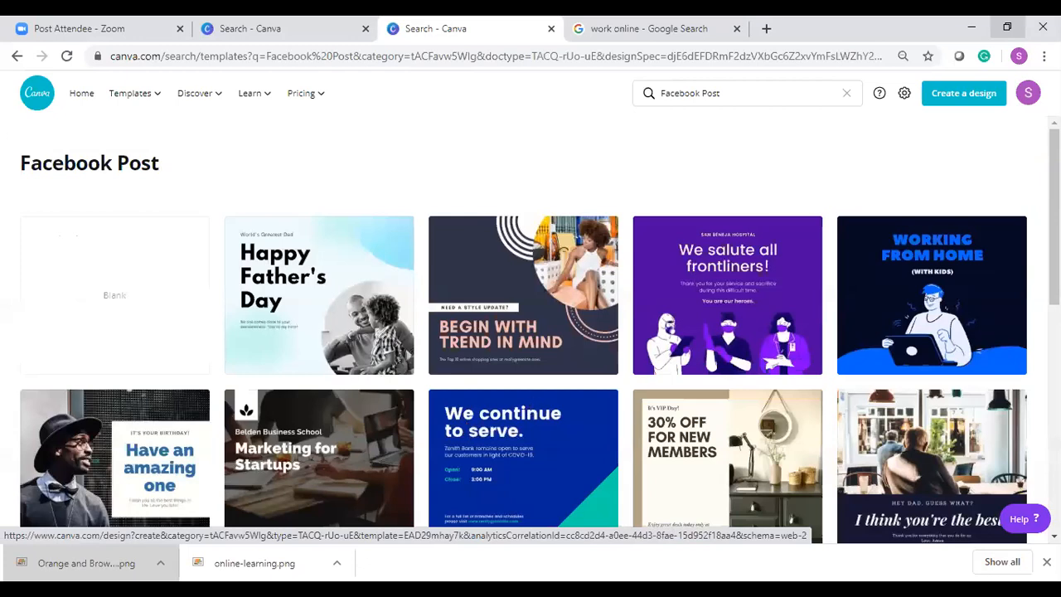
{"action": "scroll", "coordinate": [531, 331], "scroll_direction": "down", "scroll_amount": 2}
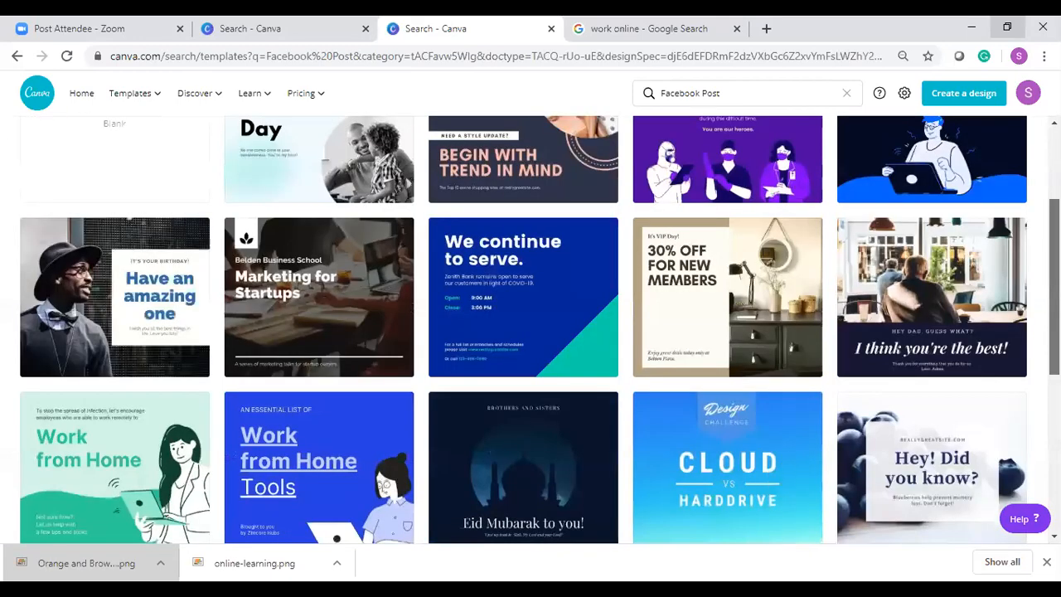
{"action": "scroll", "coordinate": [531, 332], "scroll_direction": "down", "scroll_amount": 2}
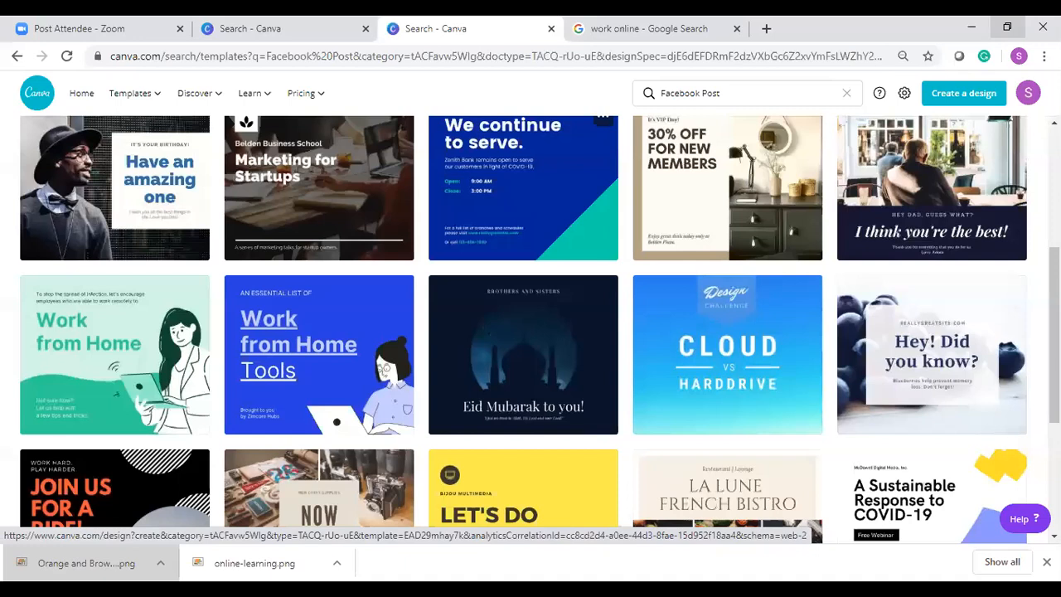
{"action": "scroll", "coordinate": [708, 253], "scroll_direction": "up", "scroll_amount": 1}
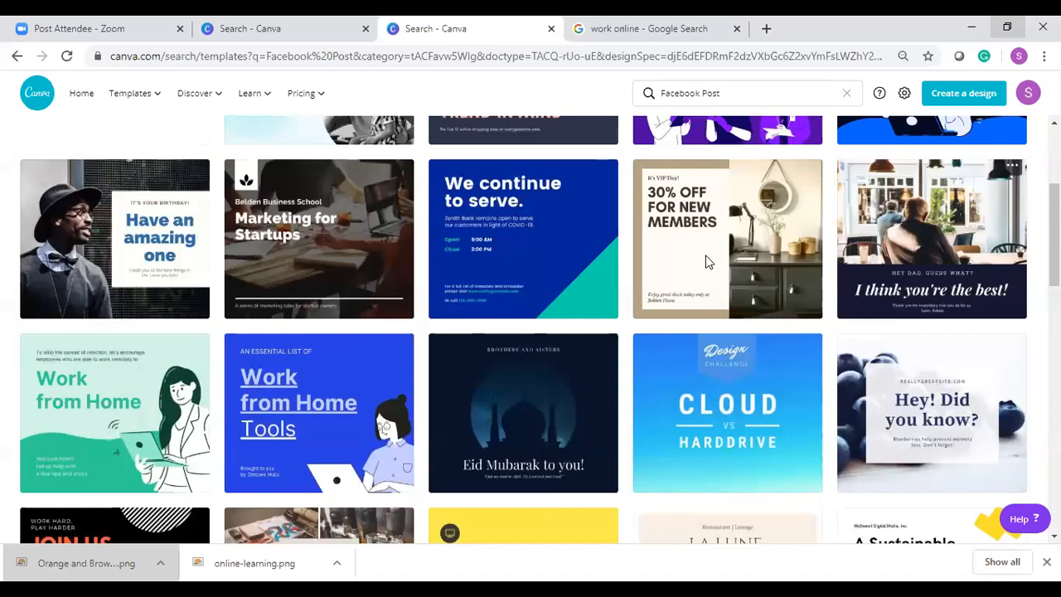
{"action": "left_click", "coordinate": [708, 262]}
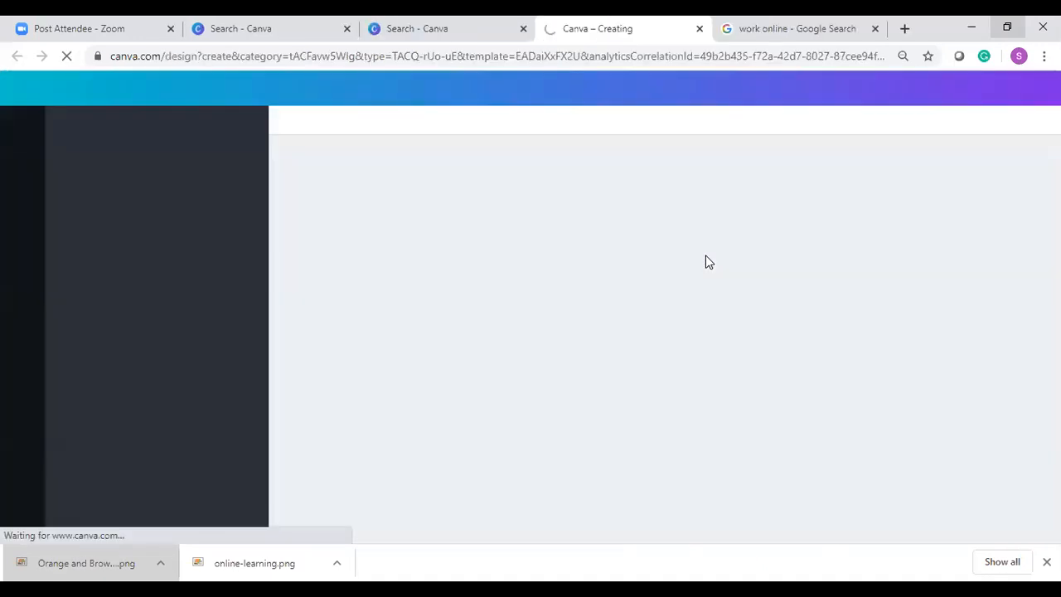
- Go back to the Facebook Post template results and look through more of the designs
{"action": "left_click", "coordinate": [419, 22]}
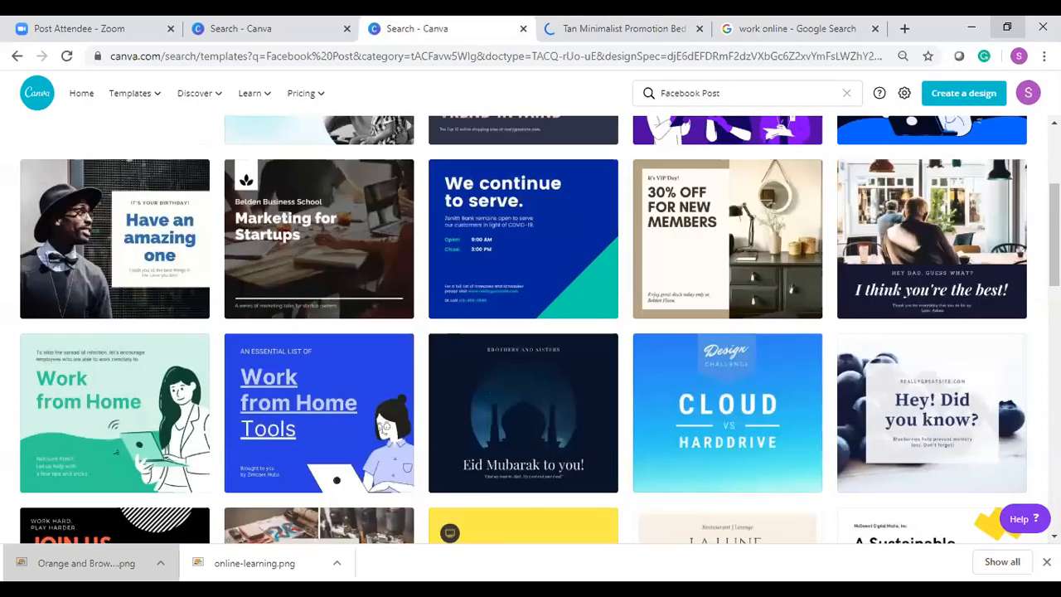
{"action": "scroll", "coordinate": [531, 332], "scroll_direction": "down", "scroll_amount": 3}
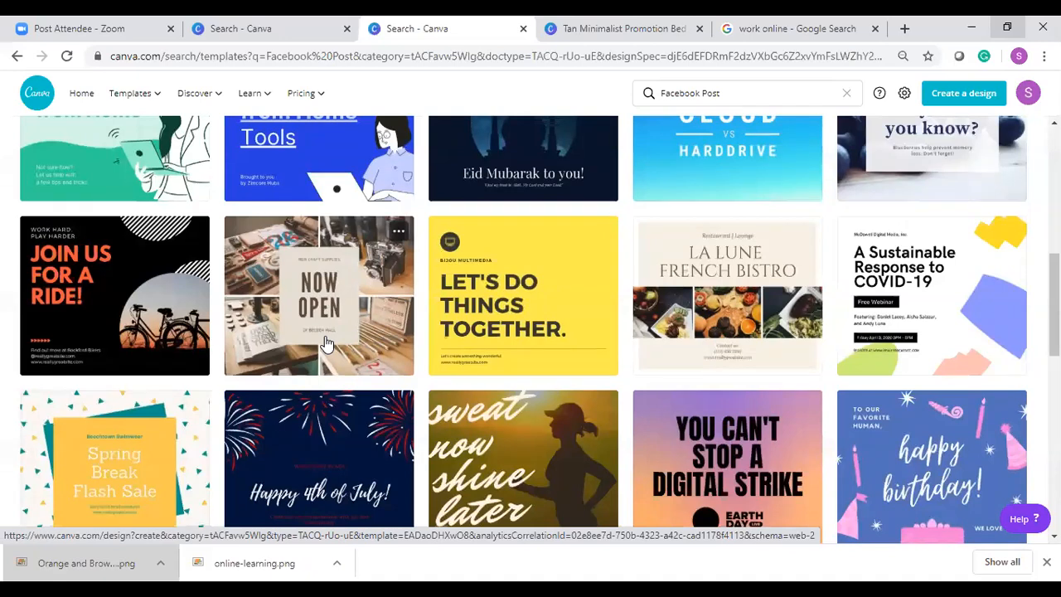
{"action": "scroll", "coordinate": [328, 343], "scroll_direction": "up", "scroll_amount": 3}
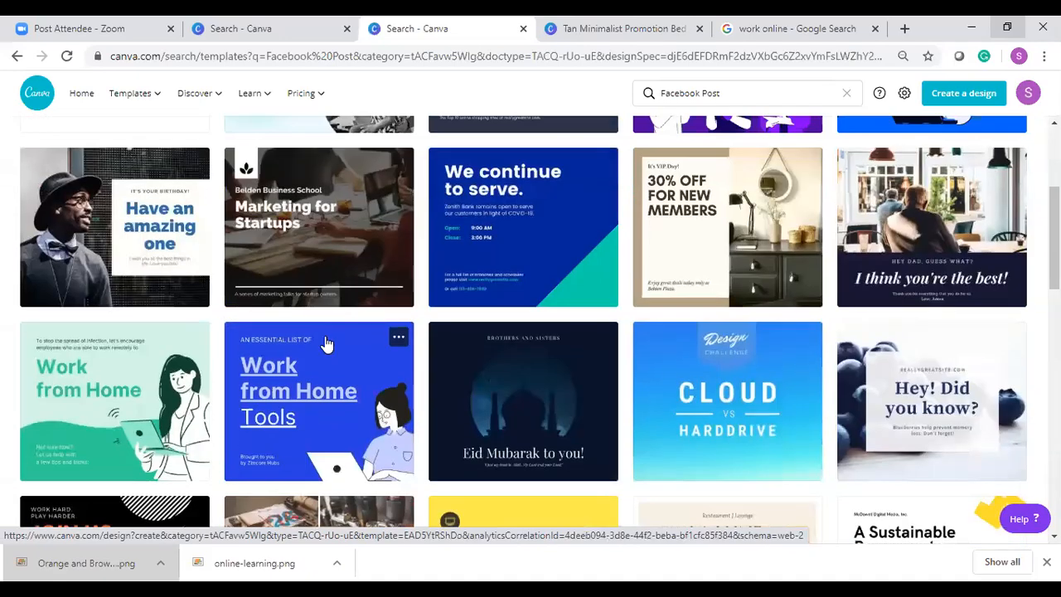
{"action": "scroll", "coordinate": [130, 146], "scroll_direction": "up", "scroll_amount": 3}
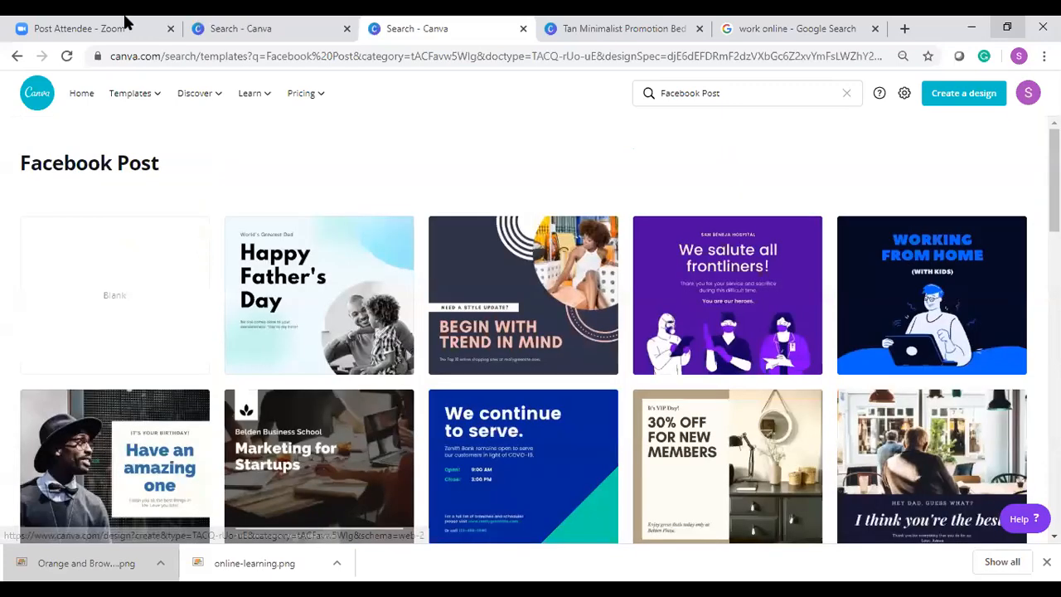
- From the home page in the Facebook Ad search's browser tab, search for Certificate templates and look through the designs
{"action": "left_click", "coordinate": [129, 27]}
{"action": "left_click", "coordinate": [263, 19]}
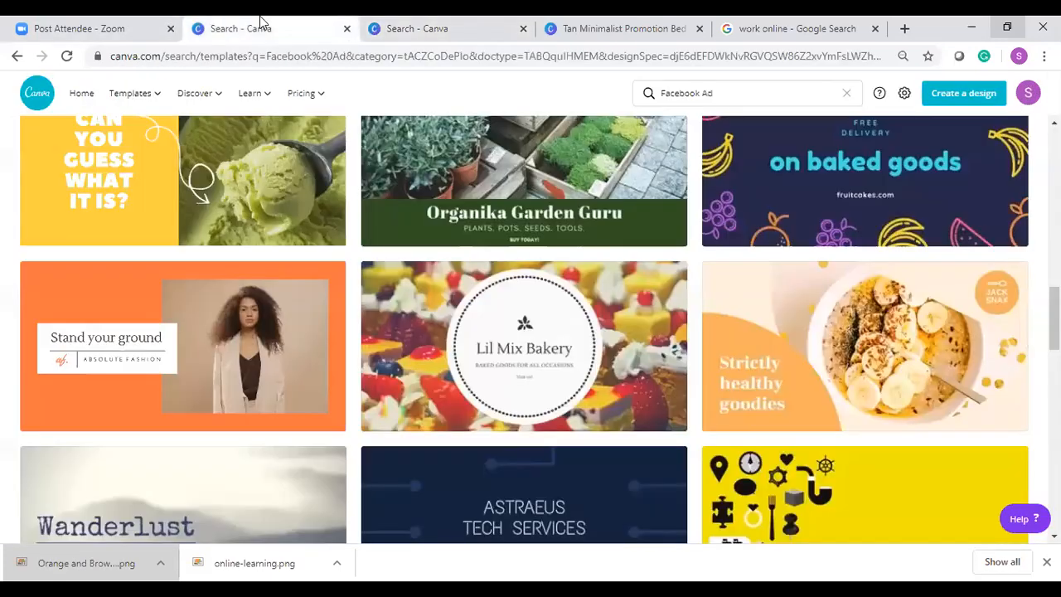
{"action": "left_click", "coordinate": [46, 100]}
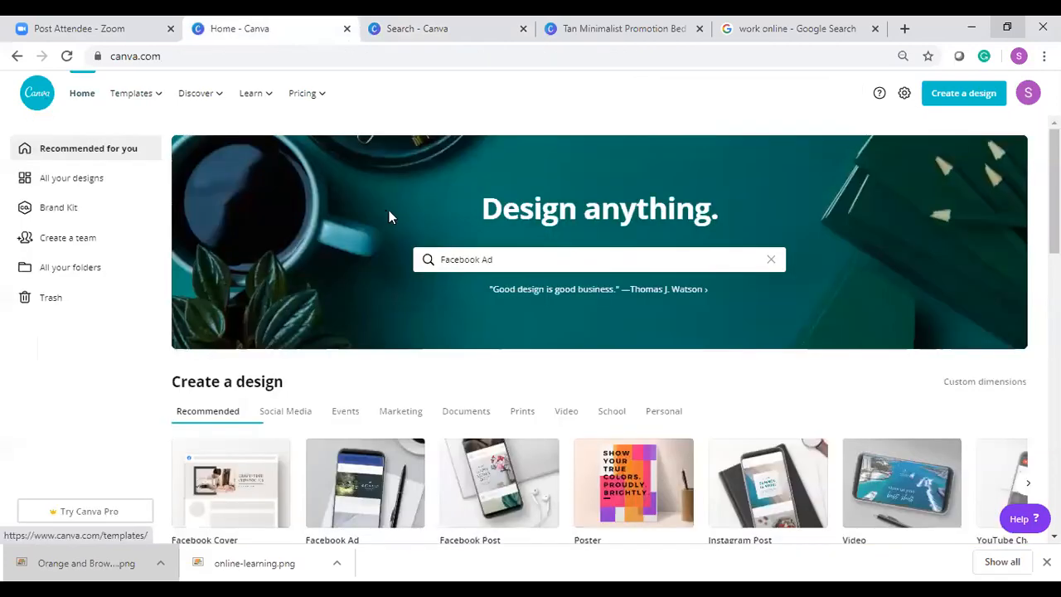
{"action": "left_click", "coordinate": [509, 258]}
{"action": "key", "text": "BackSpace"}
{"action": "key", "text": "BackSpace"}
{"action": "key", "text": "BackSpace"}
{"action": "key", "text": "BackSpace"}
{"action": "key", "text": "BackSpace"}
{"action": "key", "text": "BackSpace"}
{"action": "key", "text": "BackSpace"}
{"action": "key", "text": "BackSpace"}
{"action": "key", "text": "BackSpace"}
{"action": "key", "text": "BackSpace"}
{"action": "key", "text": "BackSpace"}
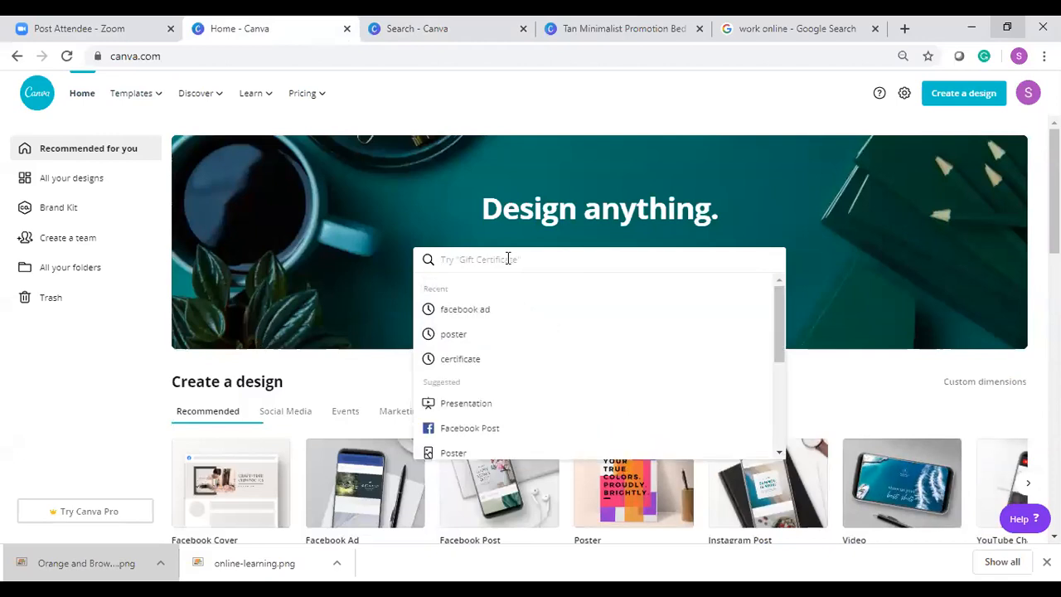
{"action": "type", "text": "cert"}
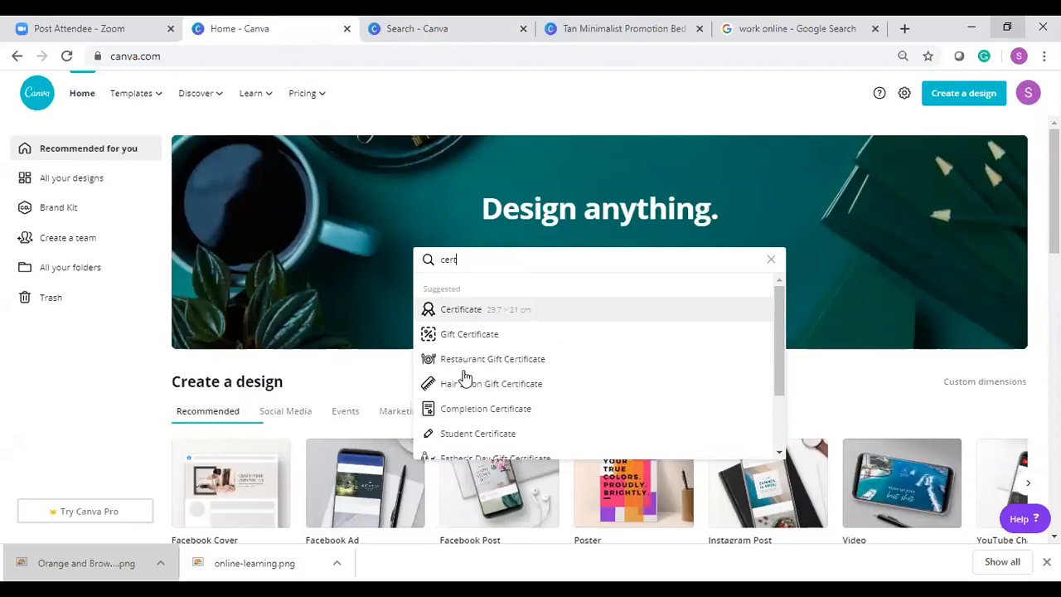
{"action": "left_click", "coordinate": [487, 323]}
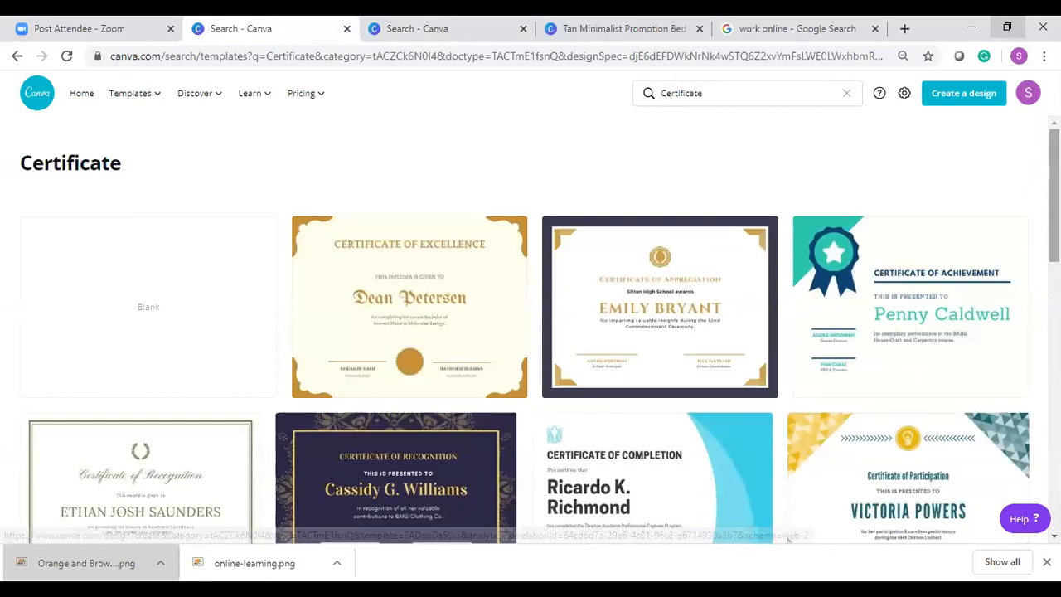
{"action": "scroll", "coordinate": [530, 331], "scroll_direction": "down", "scroll_amount": 4}
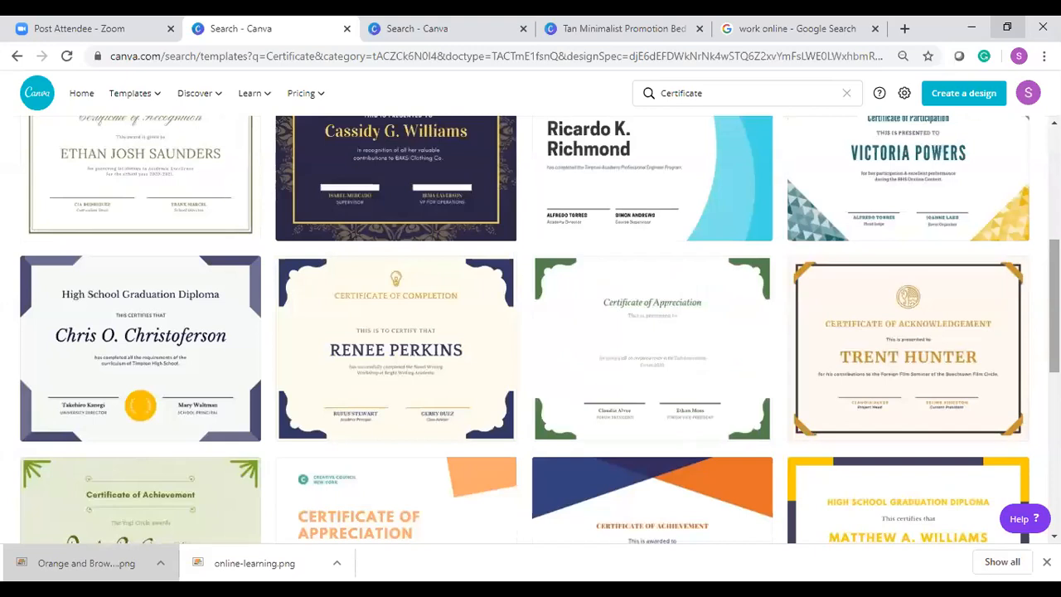
{"action": "scroll", "coordinate": [531, 331], "scroll_direction": "up", "scroll_amount": 4}
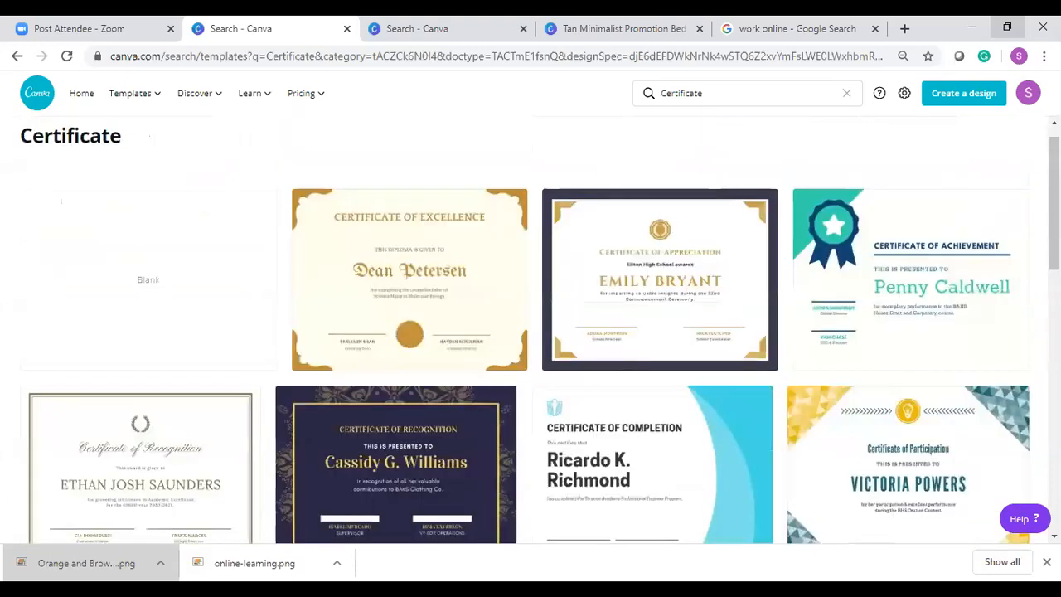
{"action": "scroll", "coordinate": [530, 101], "scroll_direction": "up", "scroll_amount": 1}
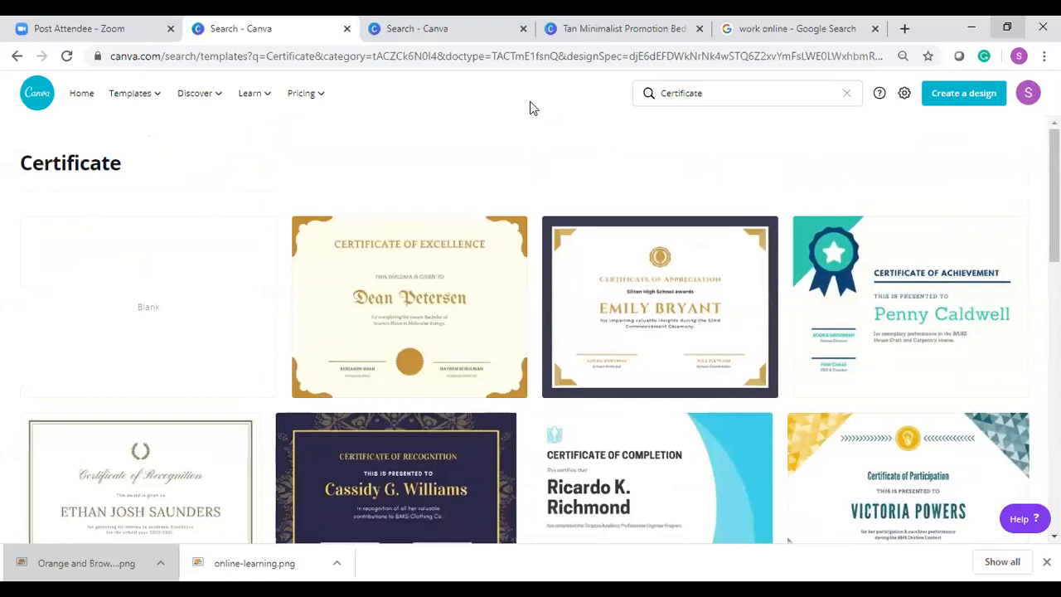
- Find the Hair Salon Gift Certificate templates from the home page and open the blue "GIFT CARD" design with the curly-haired woman
{"action": "left_click", "coordinate": [36, 95]}
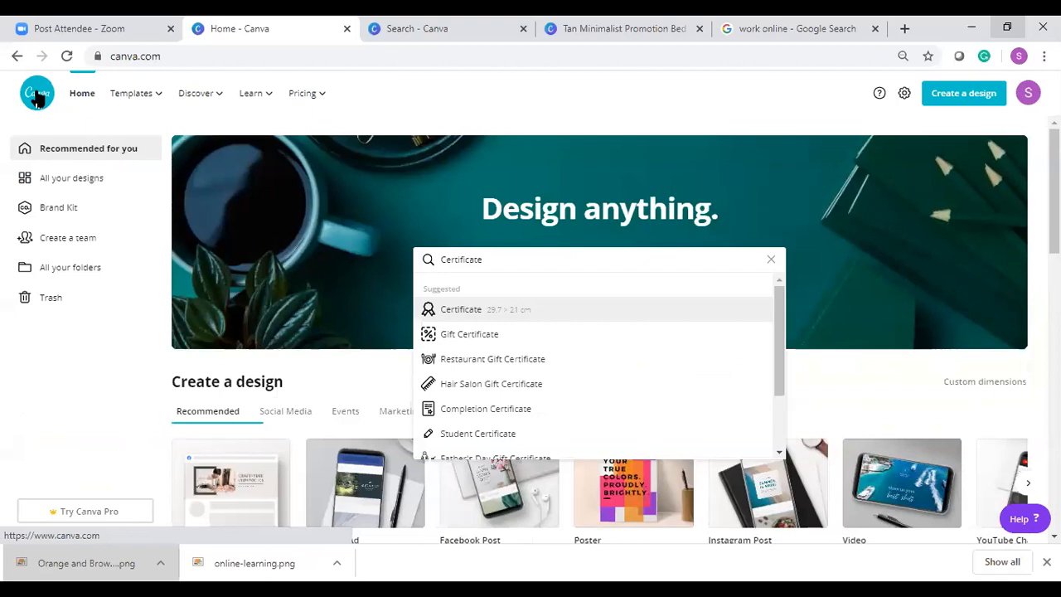
{"action": "key", "text": "Down"}
{"action": "key", "text": "Down"}
{"action": "key", "text": "Down"}
{"action": "key", "text": "Down"}
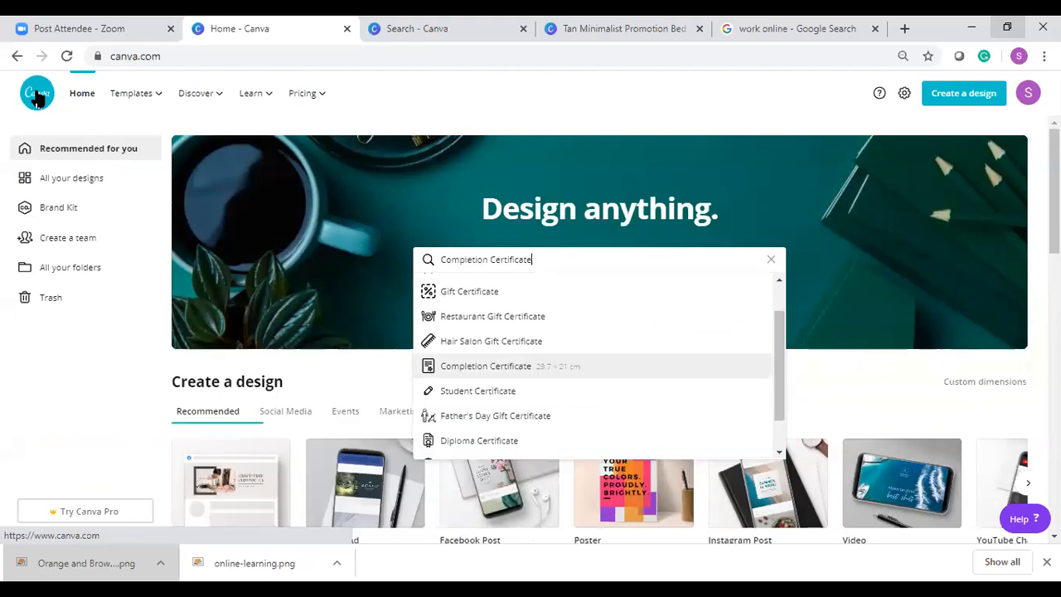
{"action": "key", "text": "Up"}
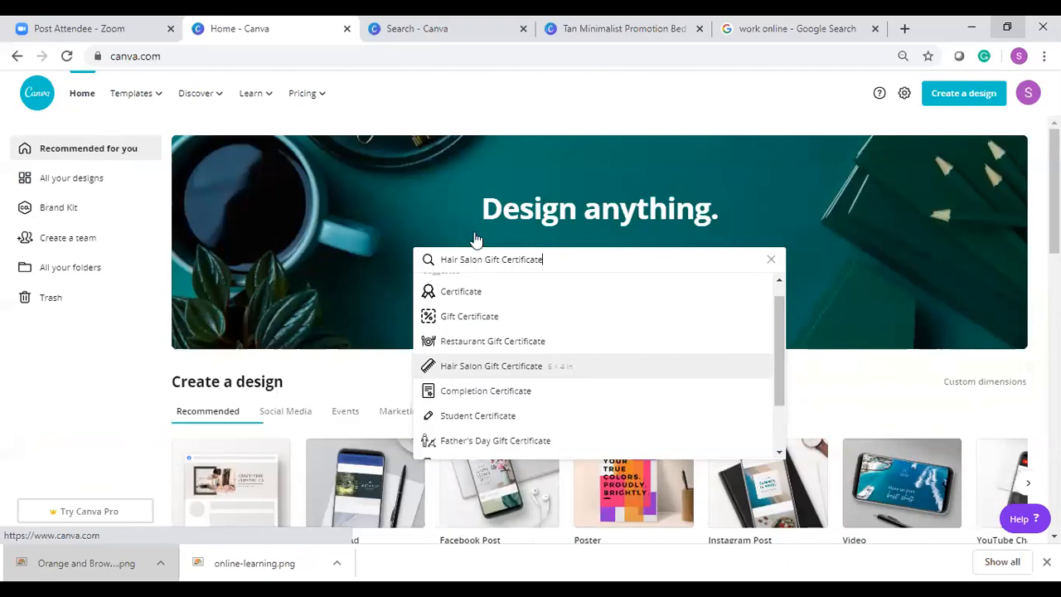
{"action": "key", "text": "Return"}
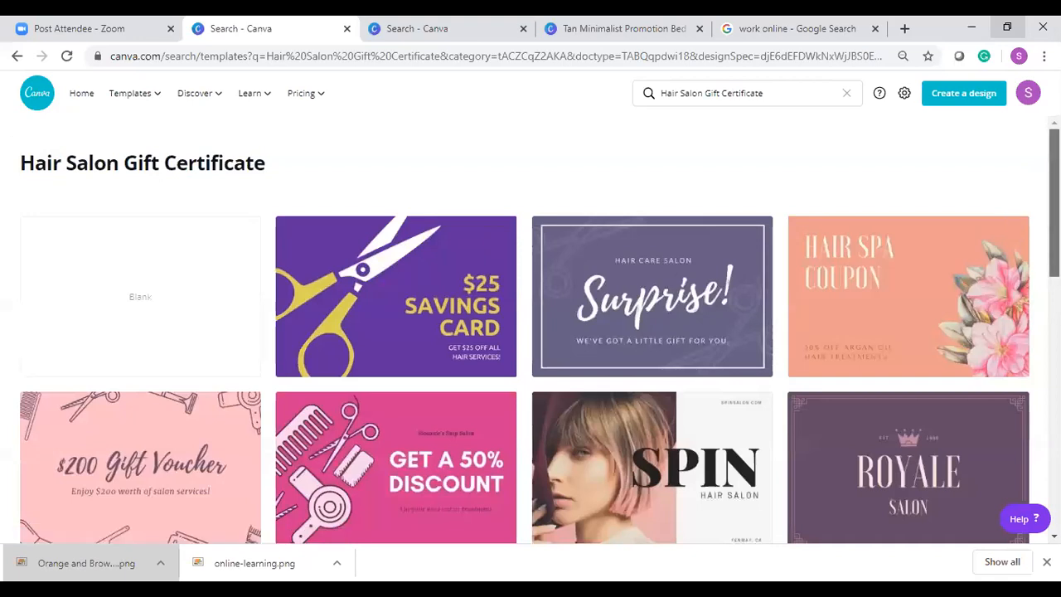
{"action": "scroll", "coordinate": [531, 331], "scroll_direction": "down", "scroll_amount": 3}
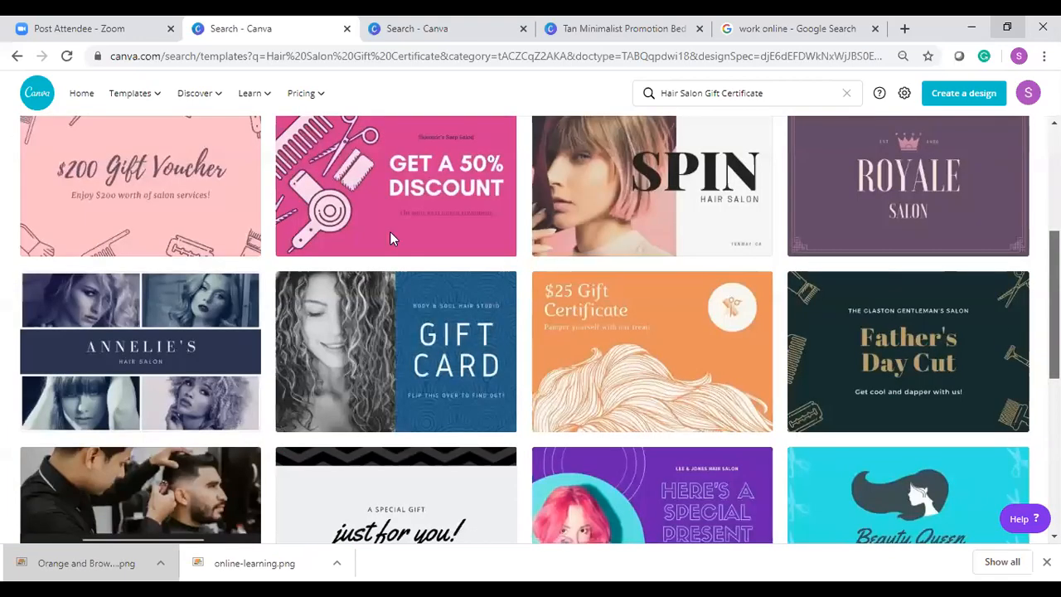
{"action": "left_click", "coordinate": [370, 364]}
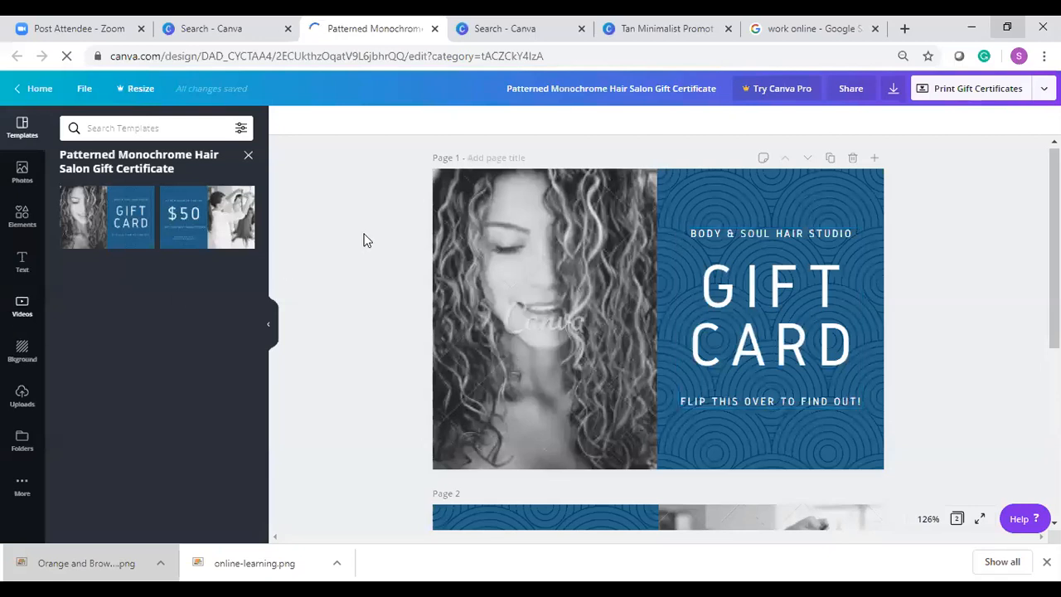
- Look at the size and font options for the "GIFT CARD" text on page 1 and recolor it lime green
{"action": "left_click", "coordinate": [775, 322]}
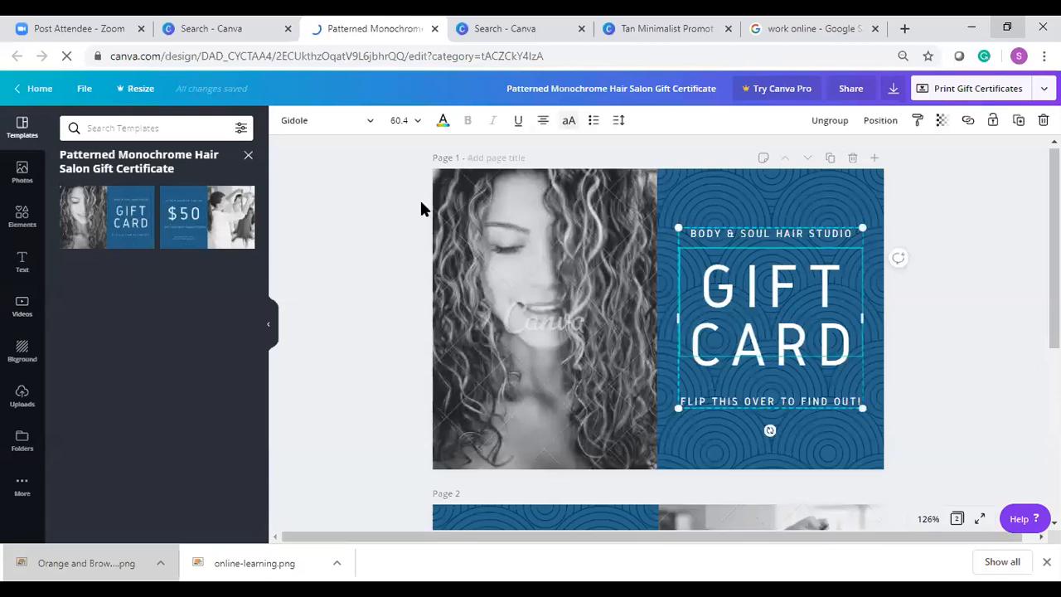
{"action": "left_click", "coordinate": [418, 126]}
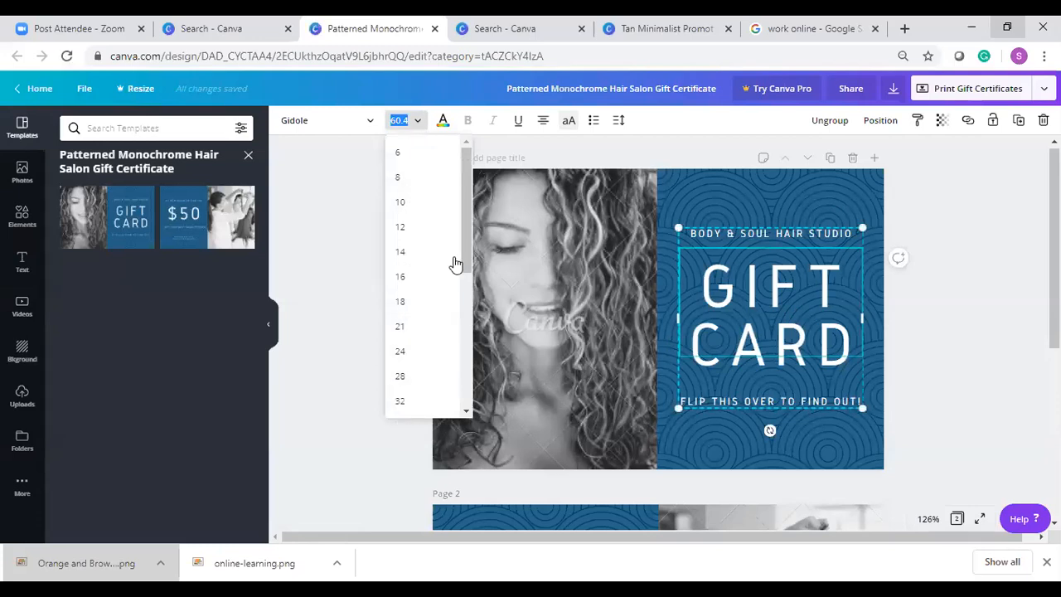
{"action": "left_click", "coordinate": [371, 122]}
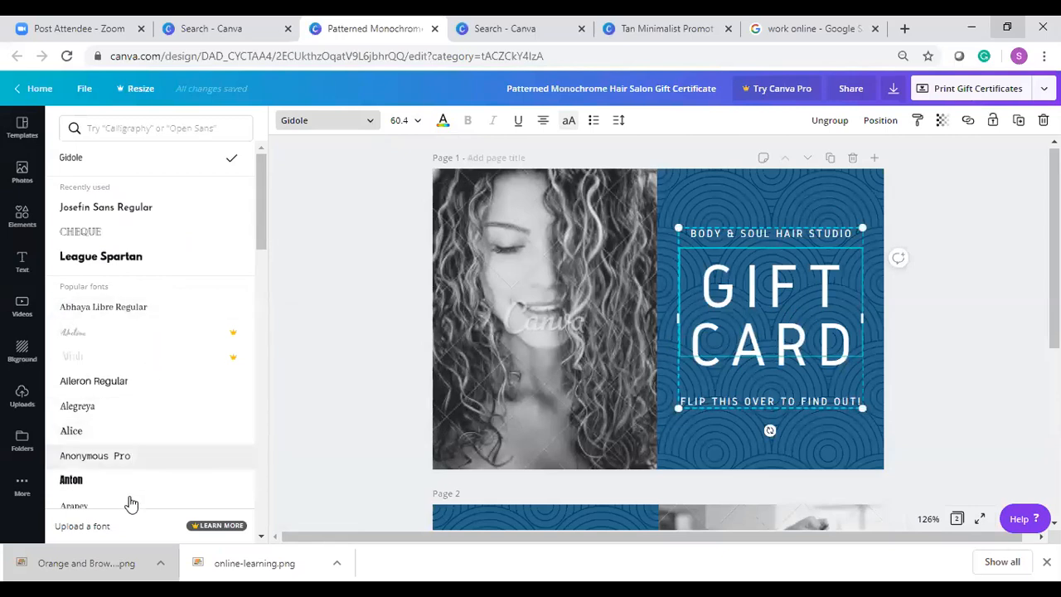
{"action": "left_click", "coordinate": [441, 126]}
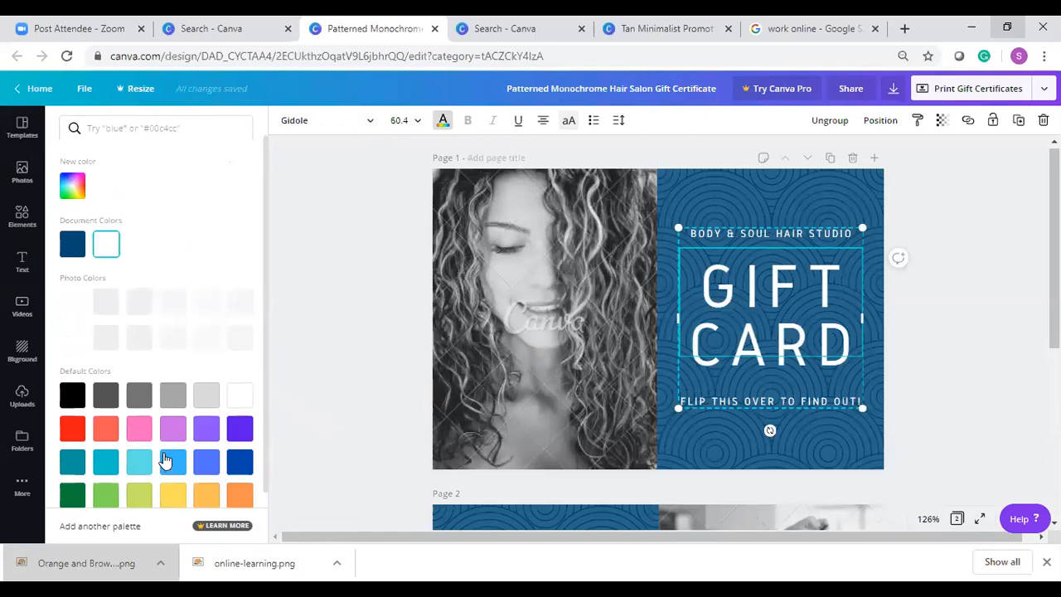
{"action": "left_click", "coordinate": [139, 461]}
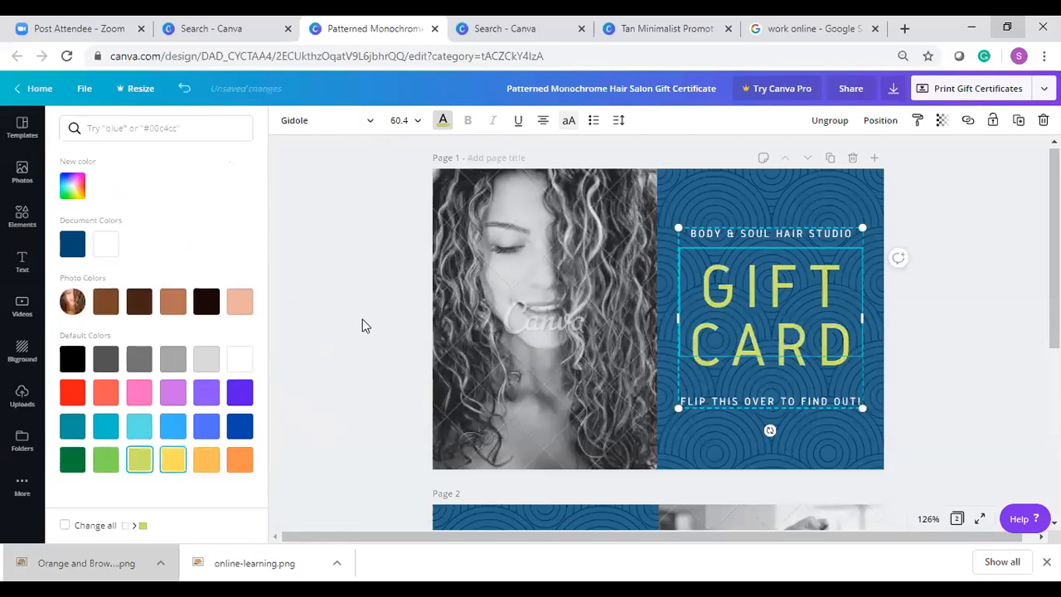
{"action": "key", "text": "Escape"}
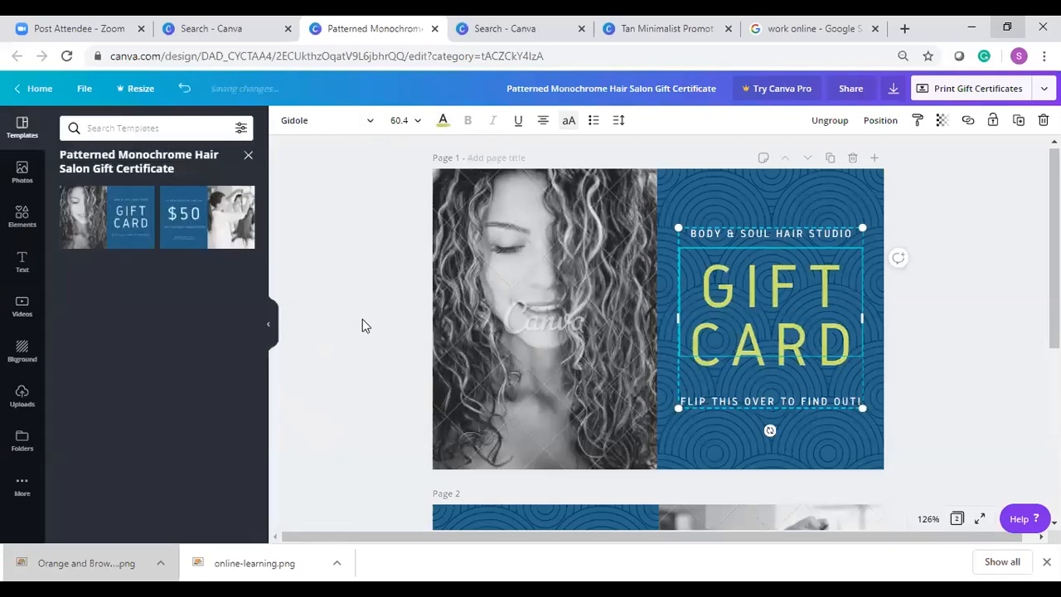